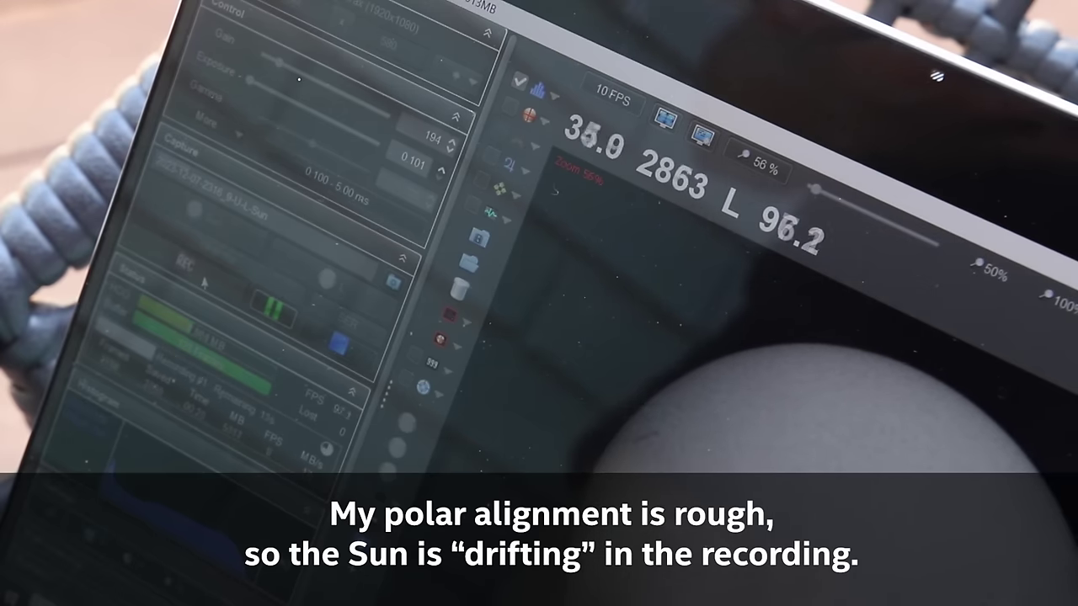
Raise the camera gain to 569 for the Sun capture and start a recording with the 45 s limit.
left_click(299, 75)
left_click(325, 90)
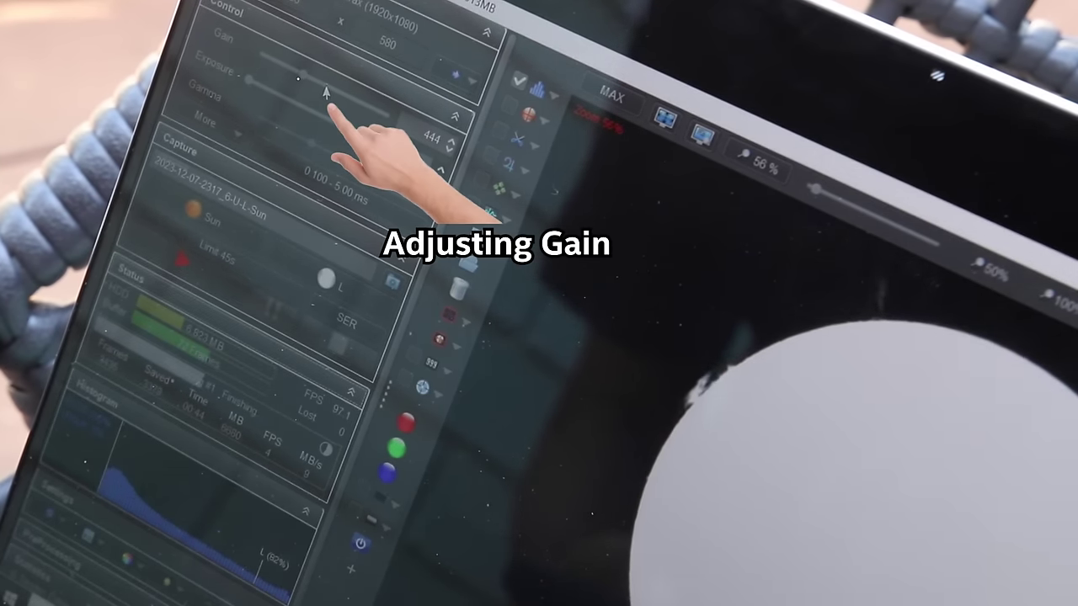
left_click(325, 91)
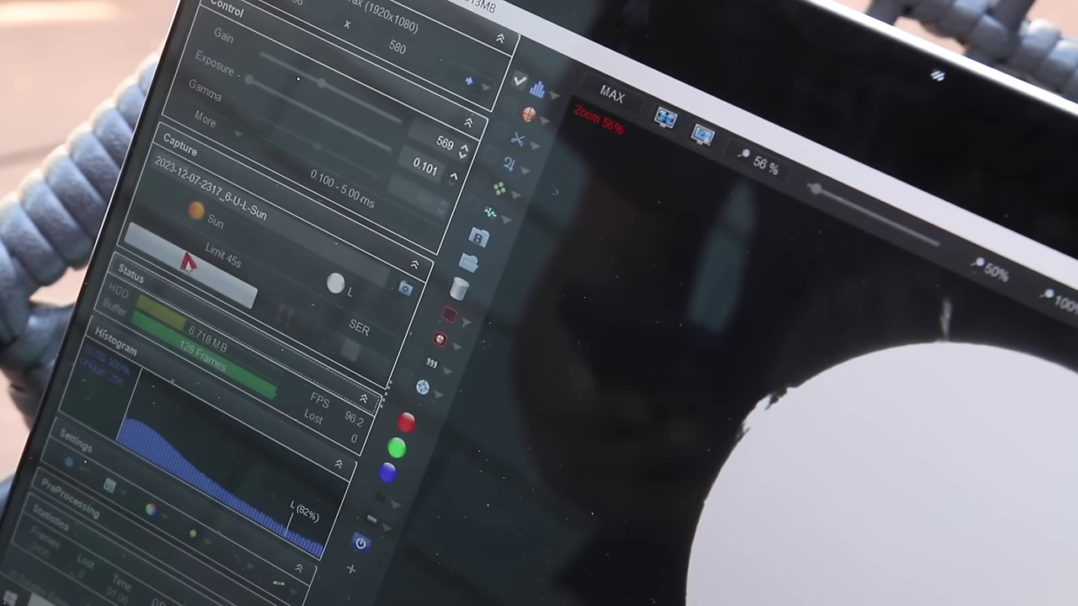
left_click(186, 263)
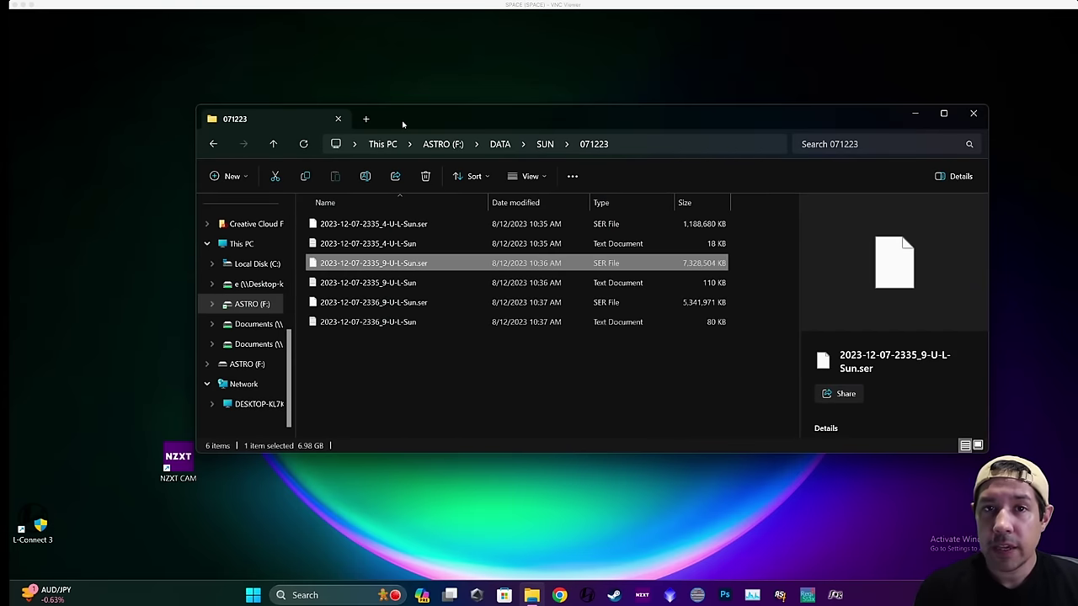
left_click_drag(403, 124, 806, 122)
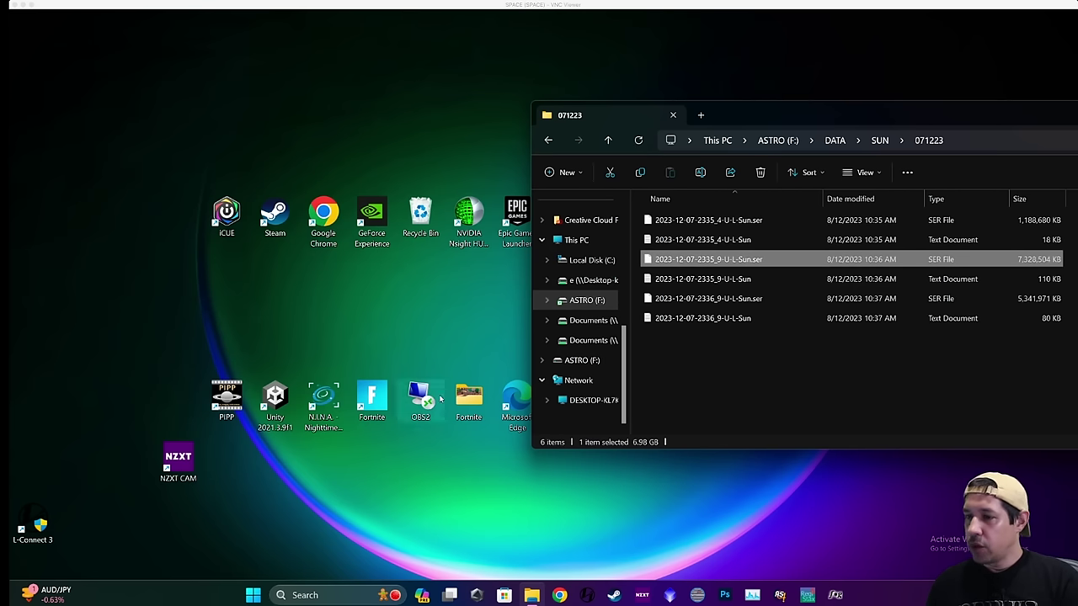
left_click(779, 595)
left_click(746, 268)
left_click_drag(746, 268, 122, 145)
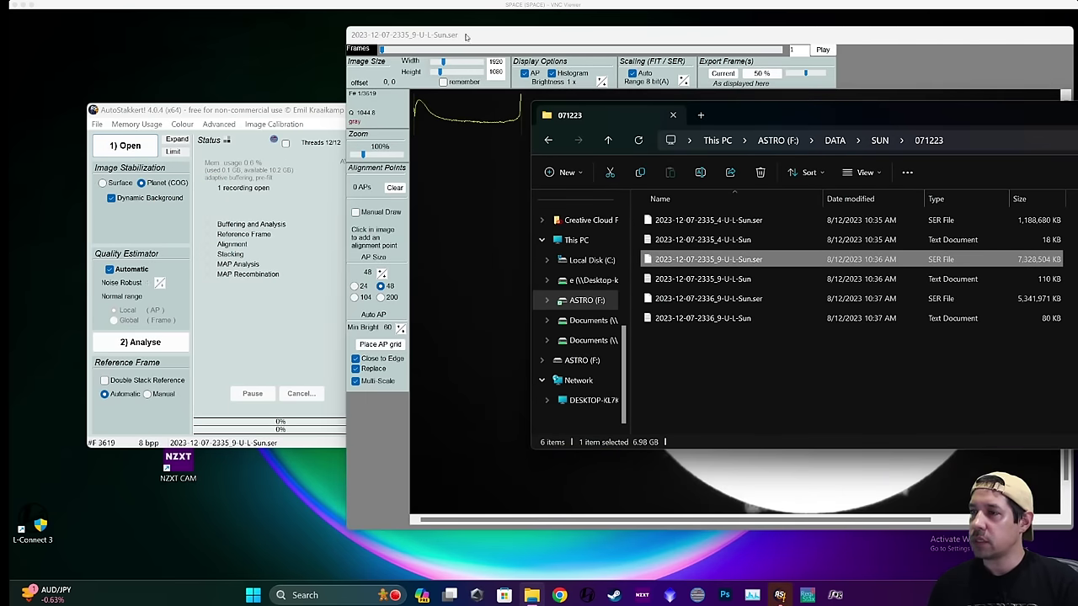
left_click(464, 38)
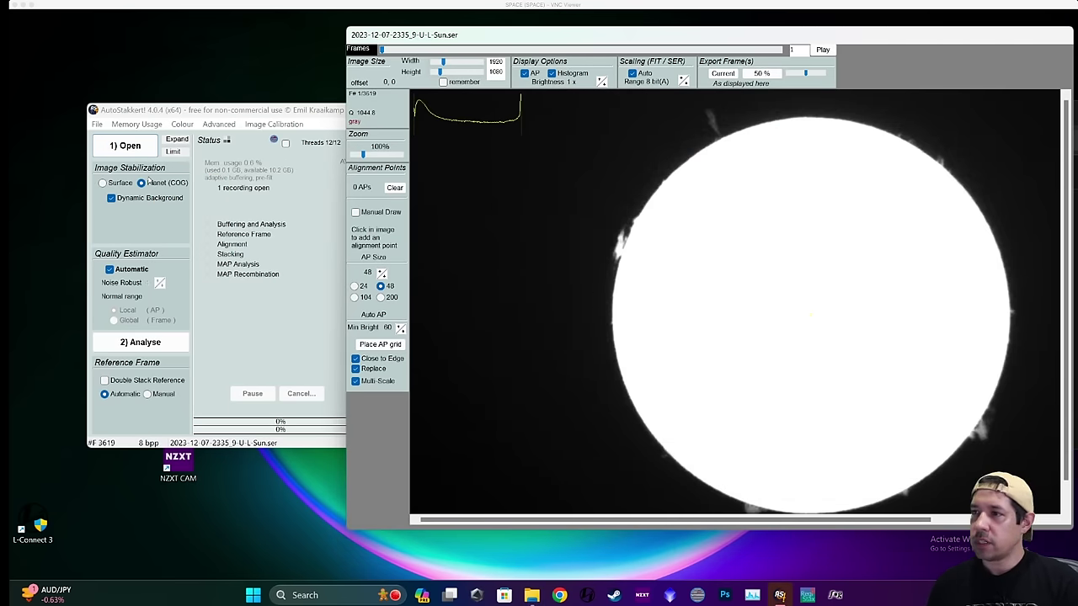
left_click(1066, 506)
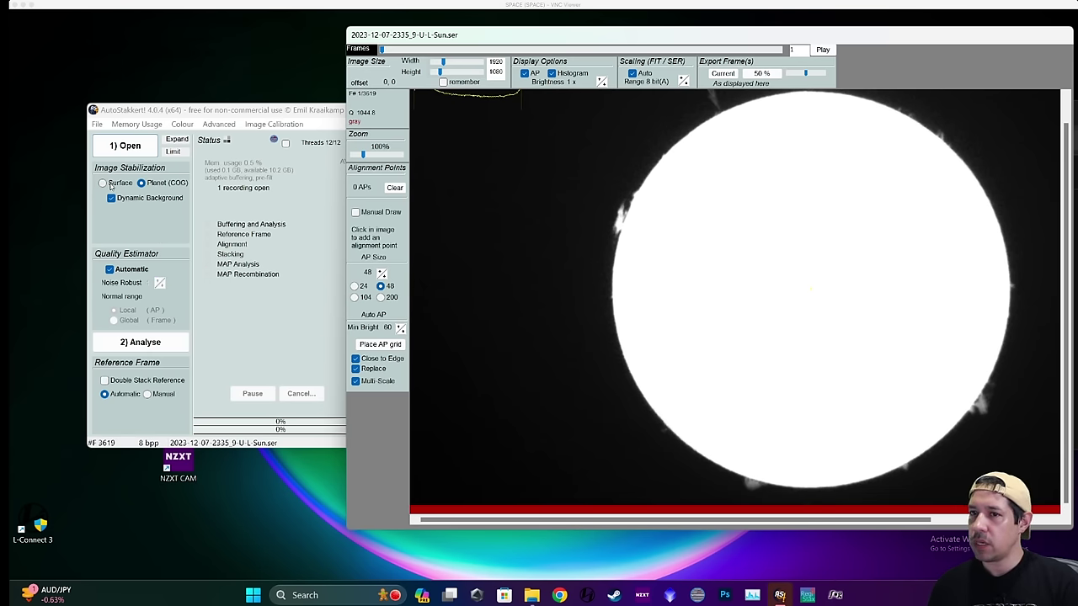
Analyse the recording with Planet (COG) stabilization and set the frame rejection threshold at about the top 25% on the quality graph.
left_click(140, 342)
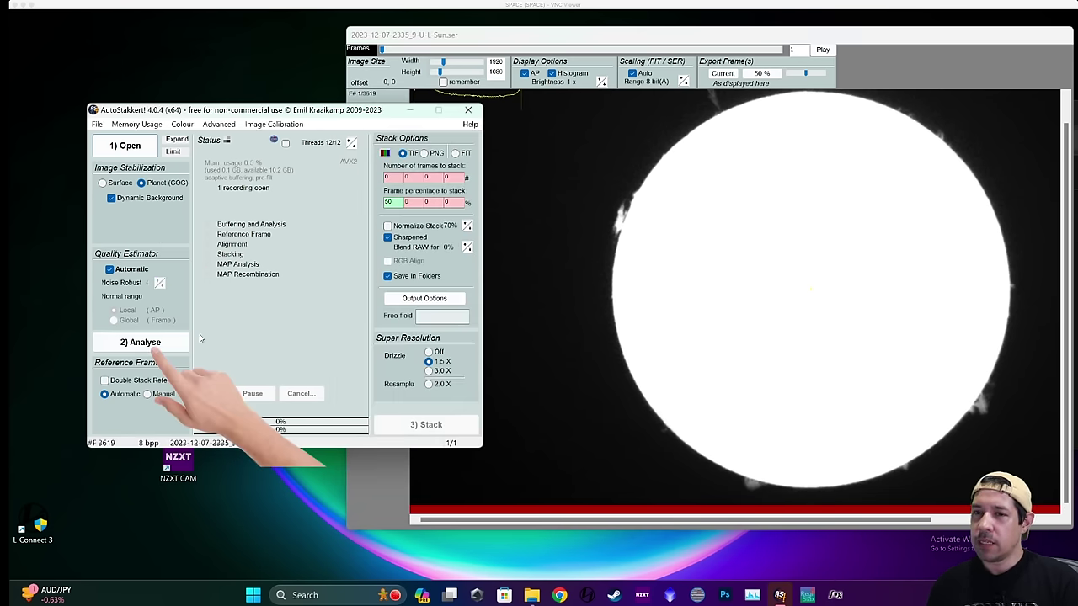
left_click_drag(707, 39, 584, 26)
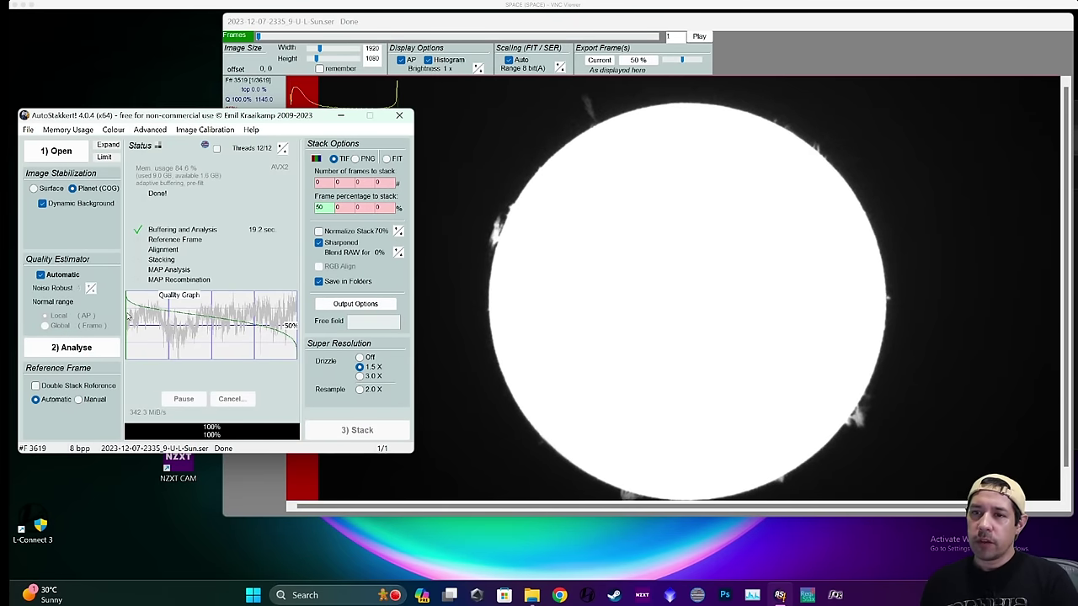
left_click(169, 318, "alt")
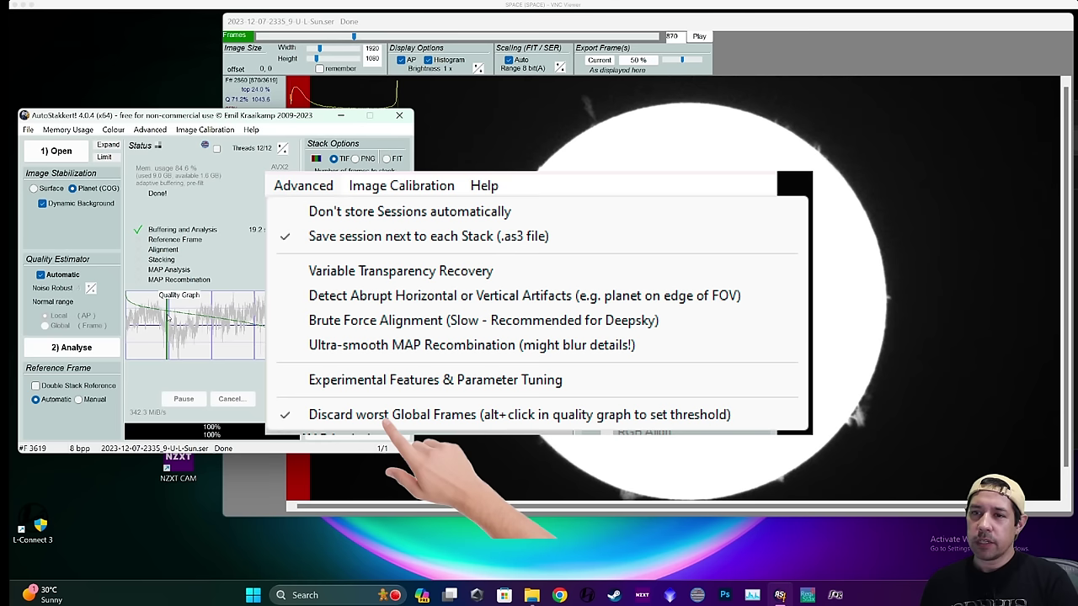
left_click(170, 320, "alt")
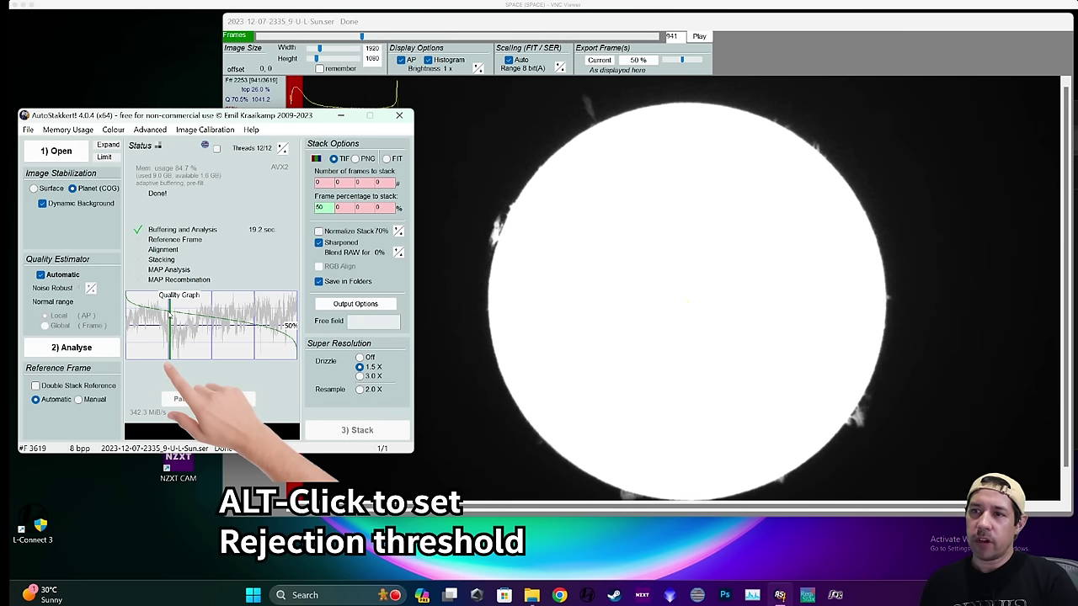
left_click(170, 313)
double_click(319, 207)
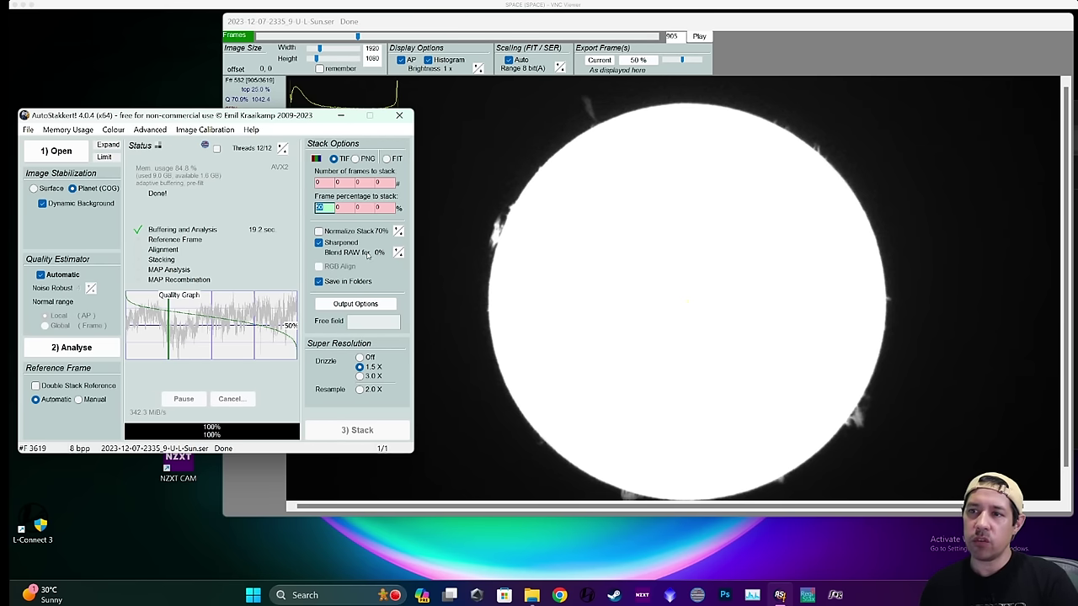
Place an automatic alignment point grid with AP size 48 around the solar limb and stack 50% of the frames.
left_click(344, 79)
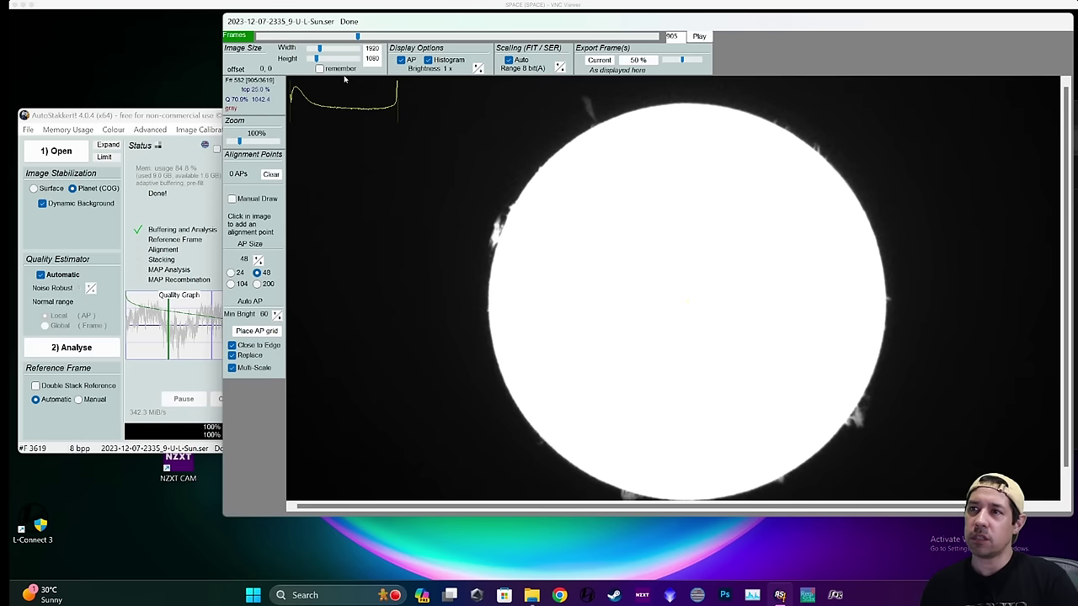
left_click_drag(364, 21, 355, 32)
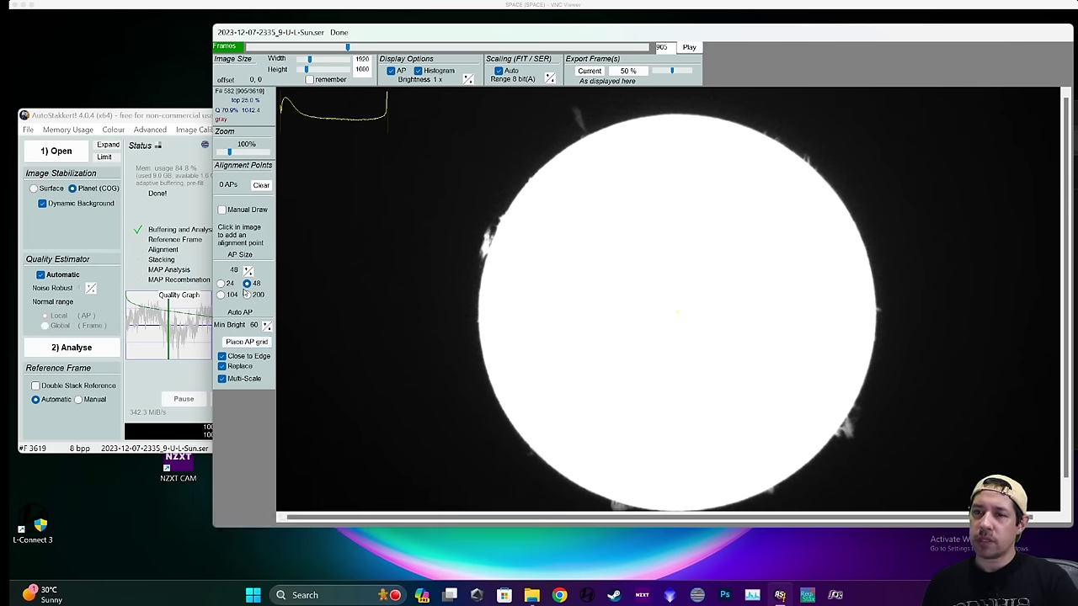
left_click(248, 344)
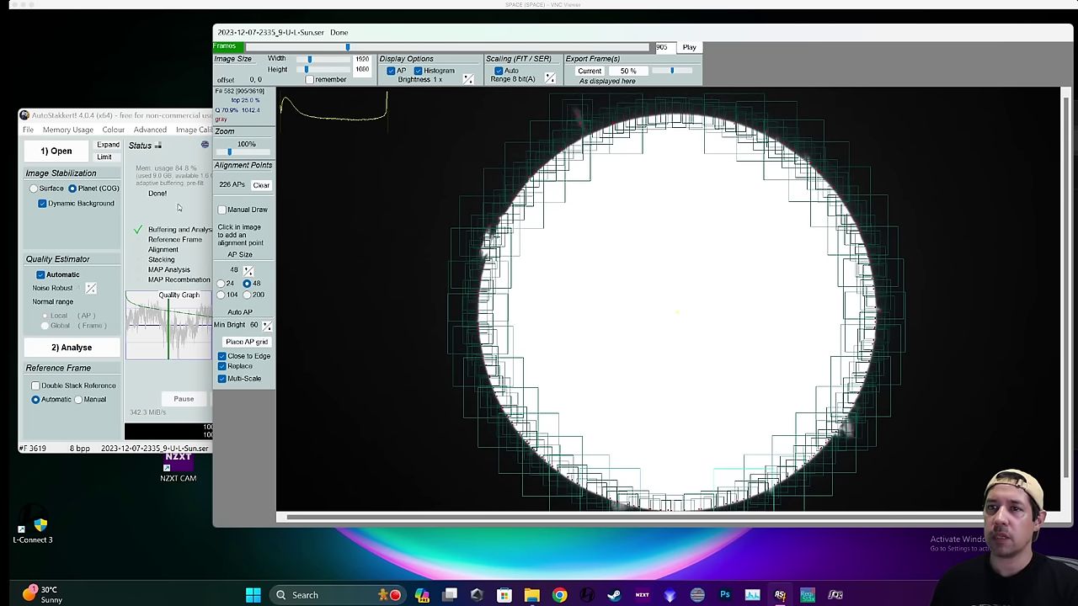
left_click(150, 121)
left_click(357, 430)
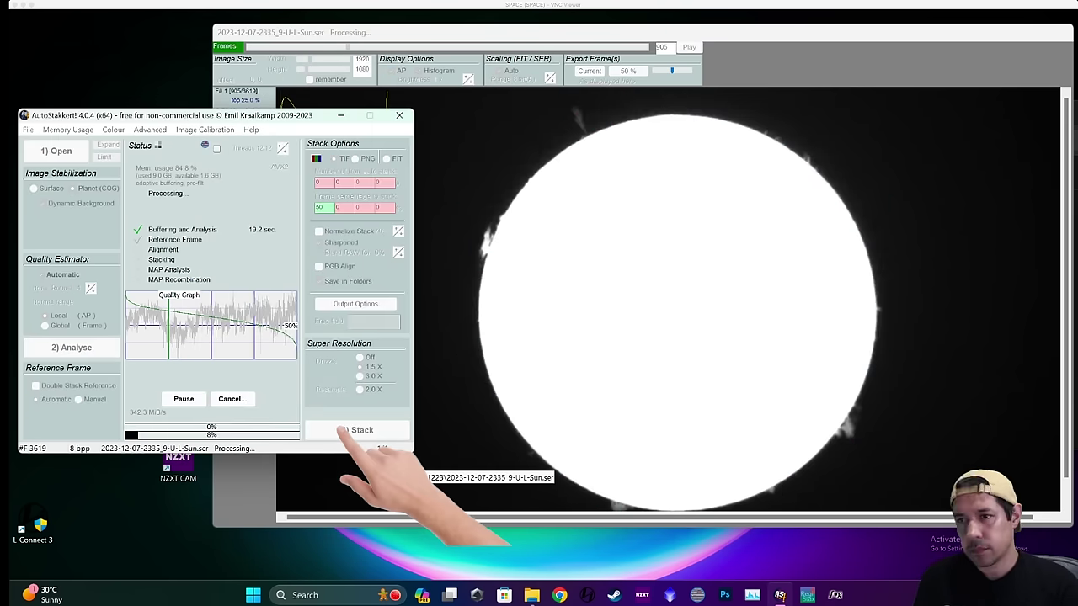
Switch to File Explorer, open the AS_P50 output folder, and view the sharpened (_conv) and unsharpened stacked Sun images.
left_click(531, 596)
left_click_drag(743, 121, 919, 202)
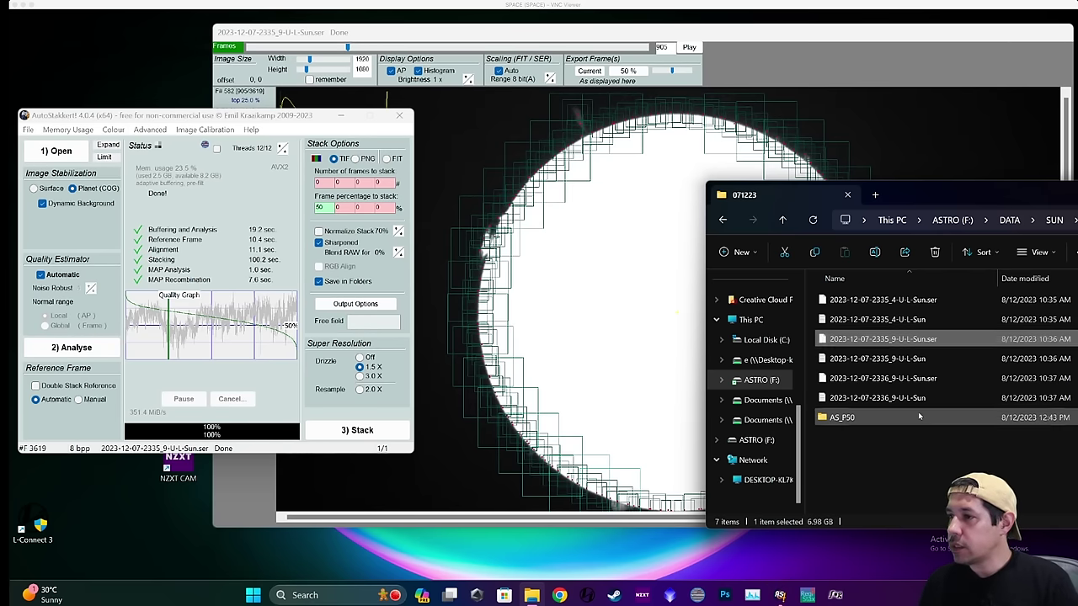
double_click(919, 417)
left_click_drag(918, 195, 643, 193)
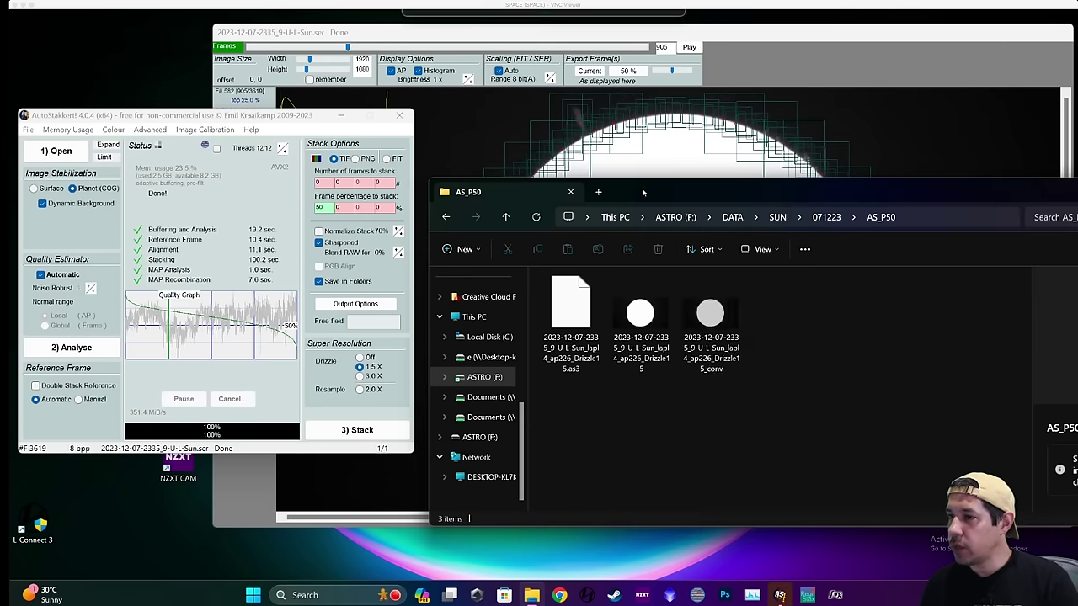
double_click(709, 318)
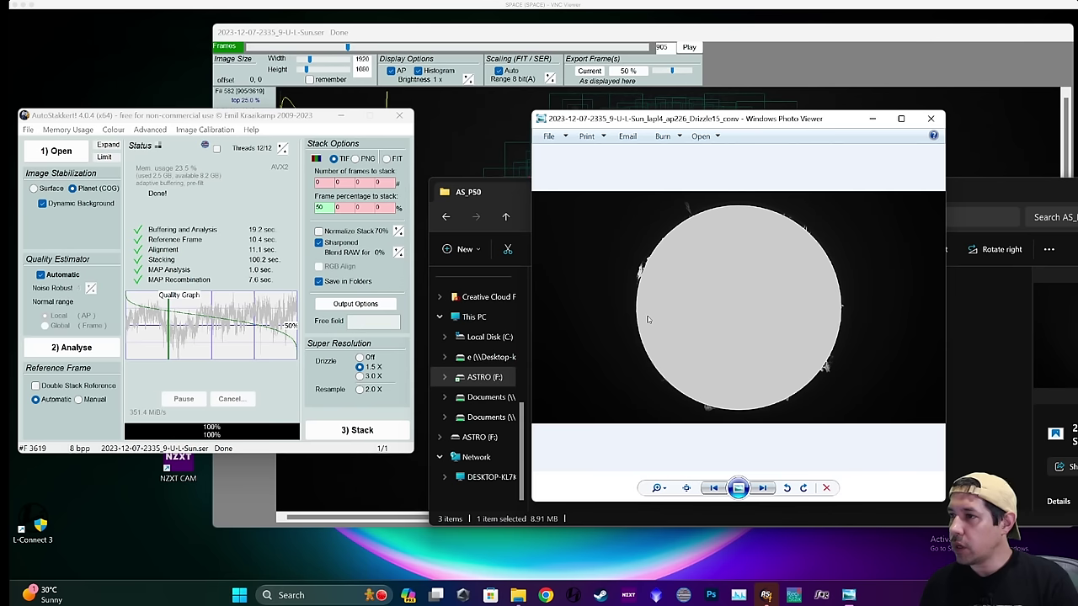
left_click(933, 120)
left_click(648, 317)
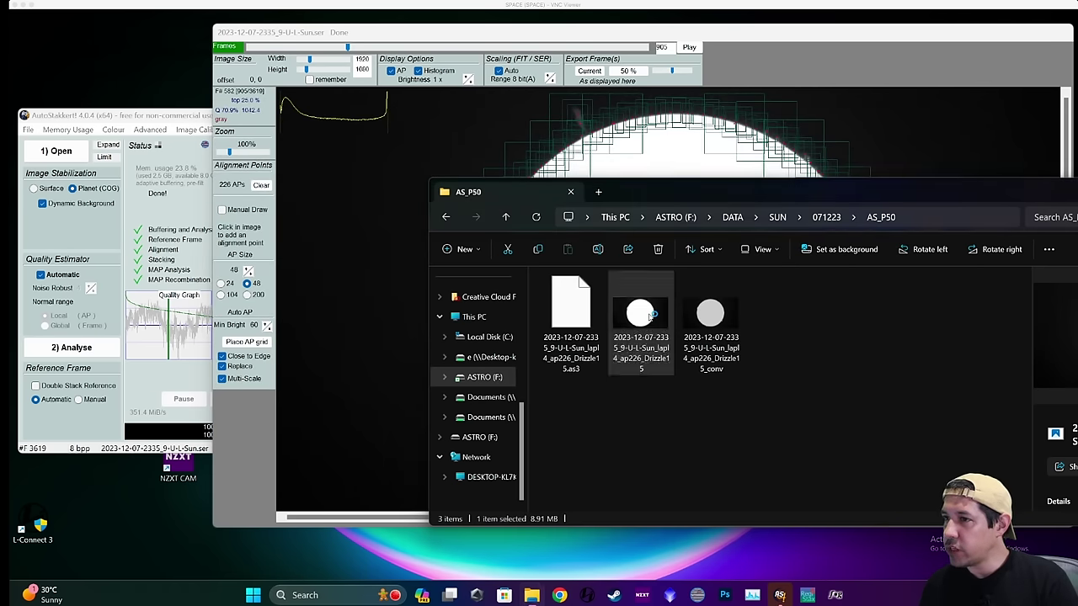
double_click(650, 315)
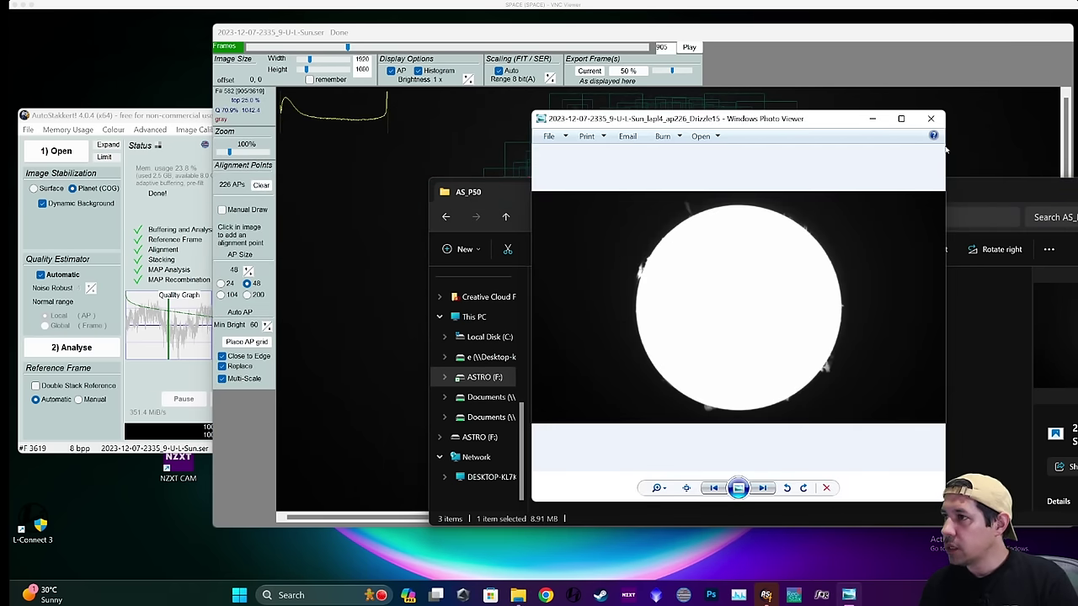
left_click(931, 119)
left_click(363, 229)
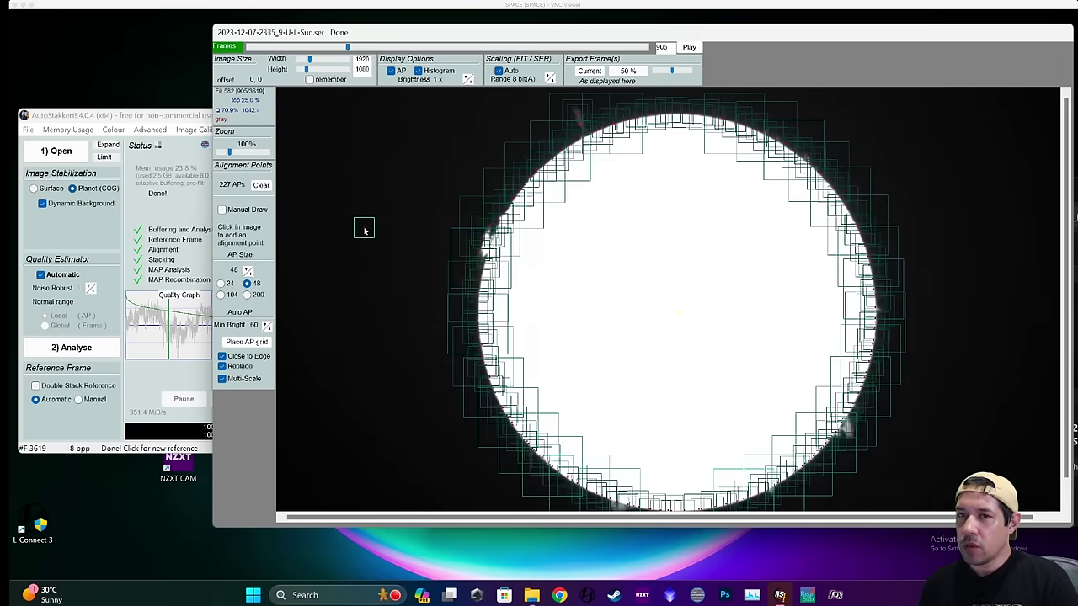
key("alt+Tab")
left_click_drag(606, 394, 61, 160)
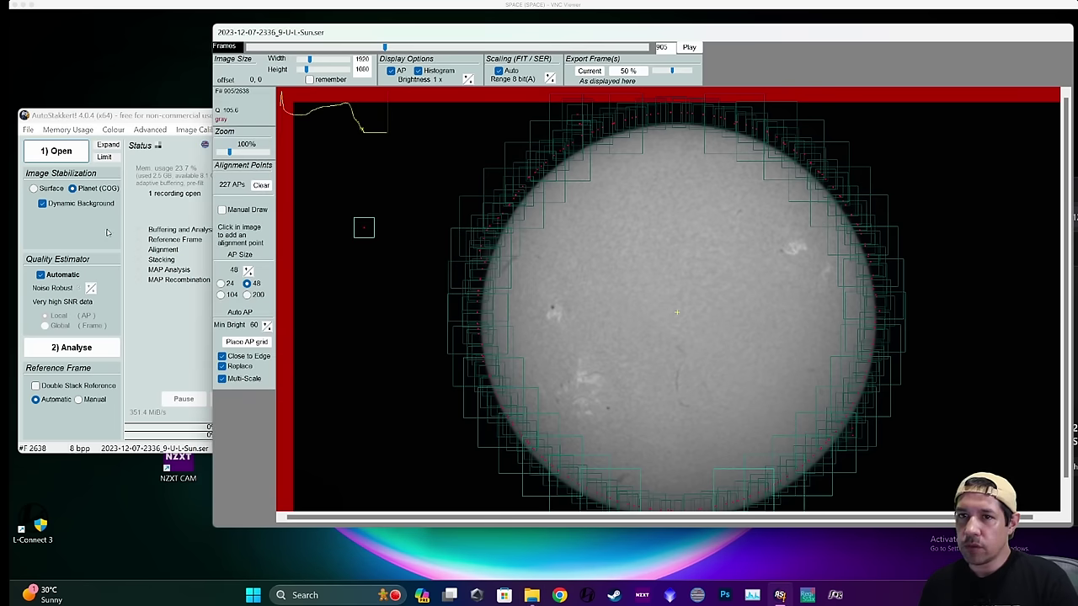
Analyse the surface recording with Surface stabilization, anchored on the active region in the lower-left part of the solar disc.
left_click(53, 189)
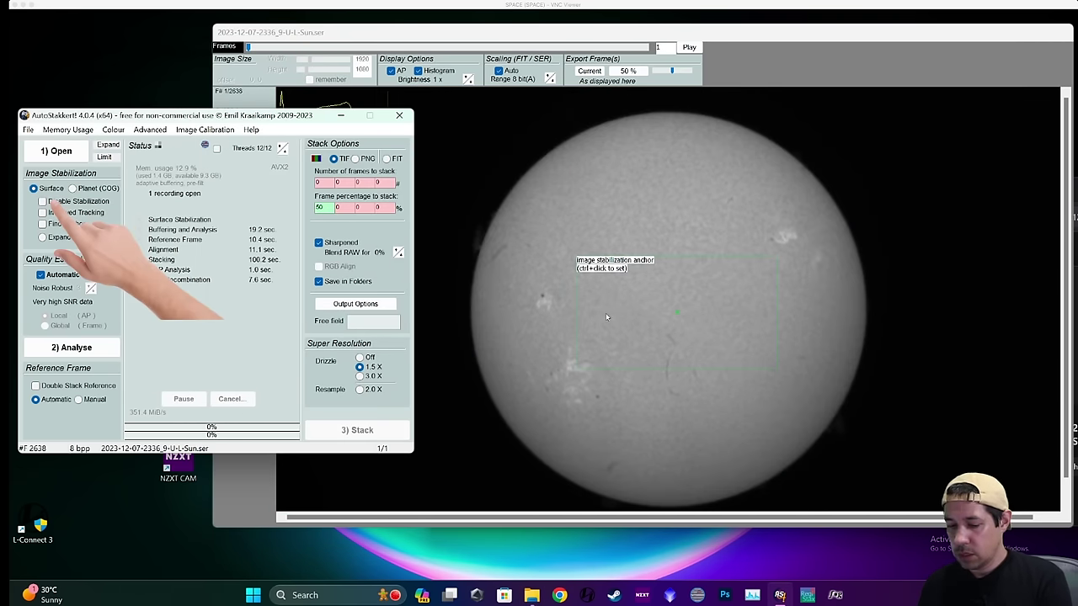
left_click(594, 401, "ctrl")
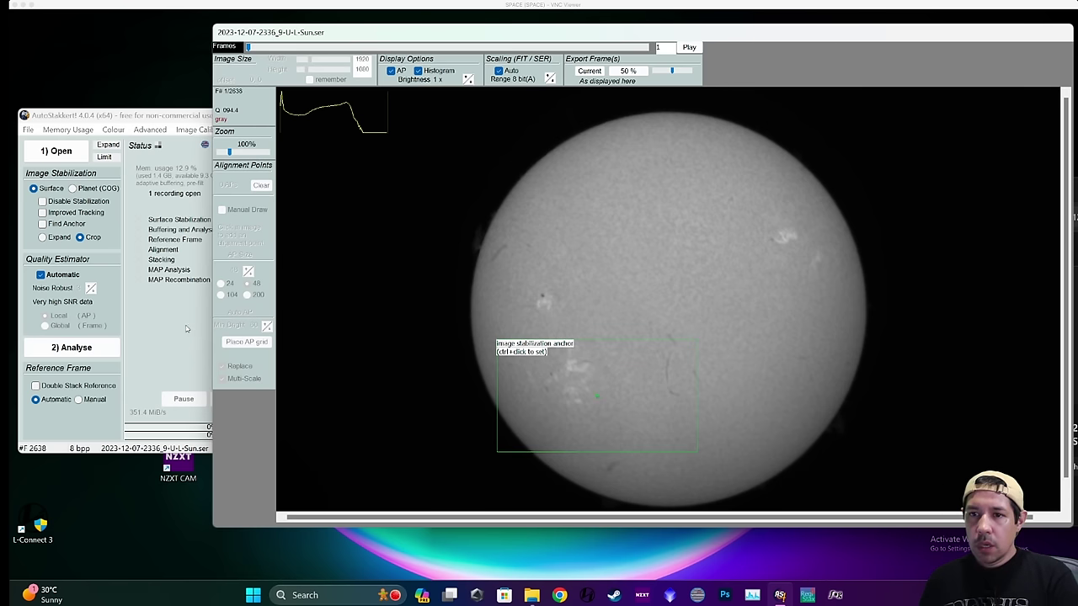
left_click(71, 347)
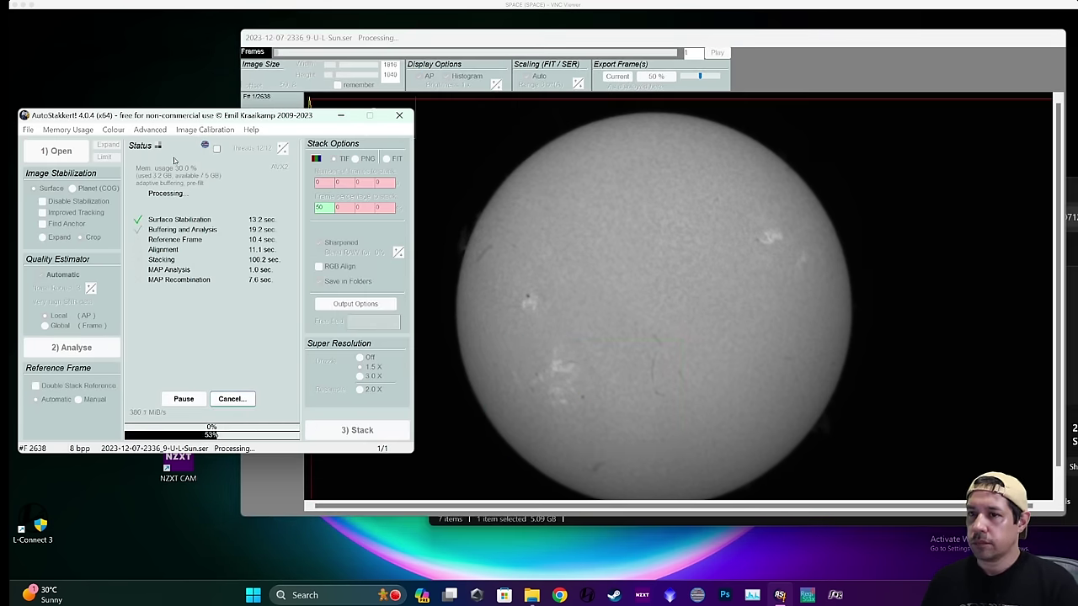
Set the quality graph position to about the top 25% and place an alignment point grid with AP size 48 over the whole disc.
left_click_drag(157, 327, 168, 320)
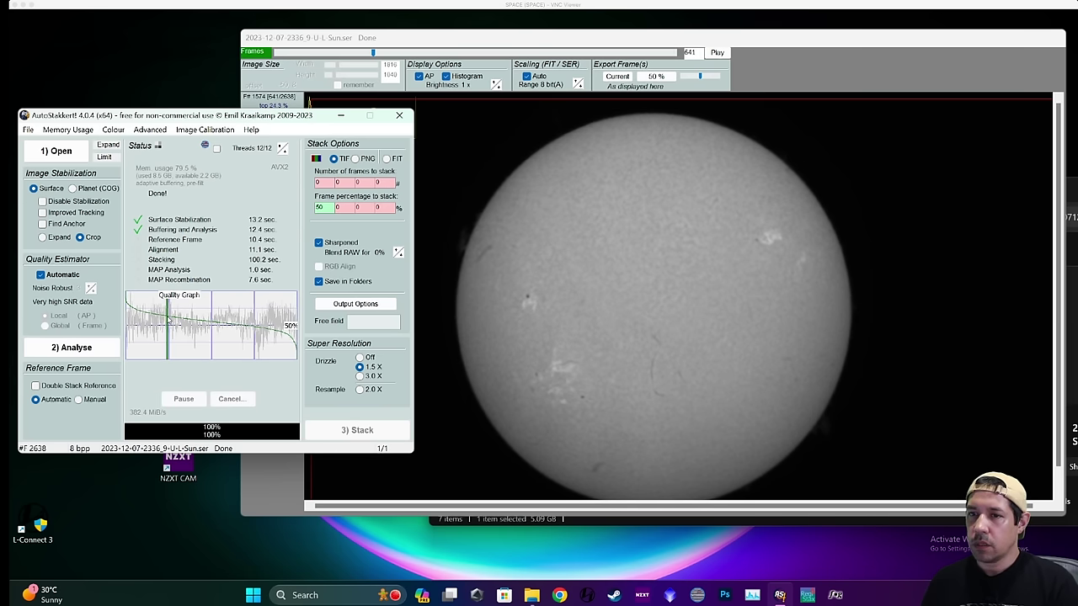
left_click(320, 227)
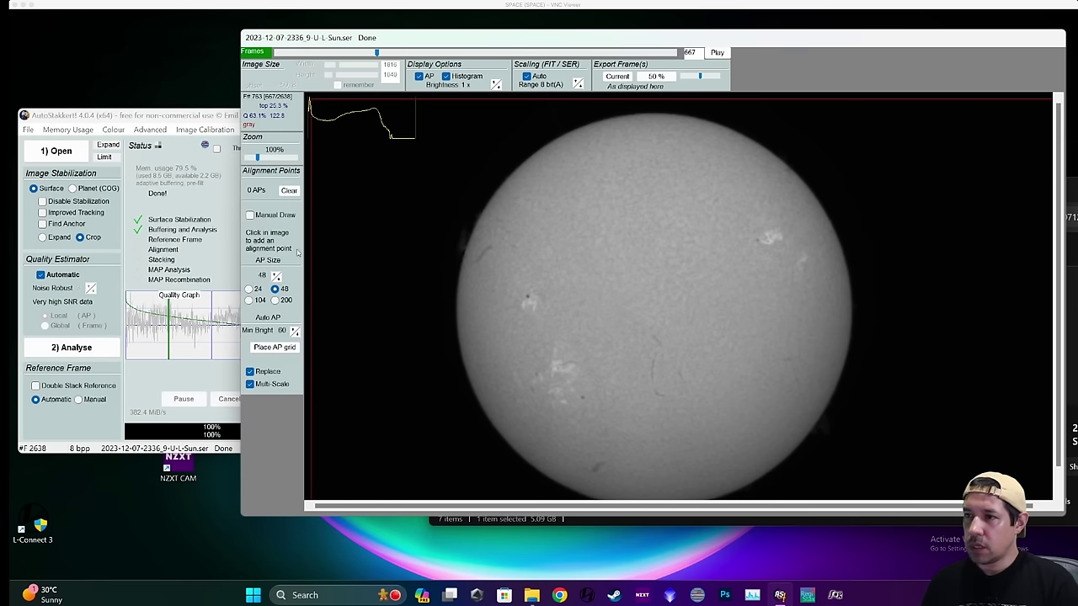
left_click(275, 347)
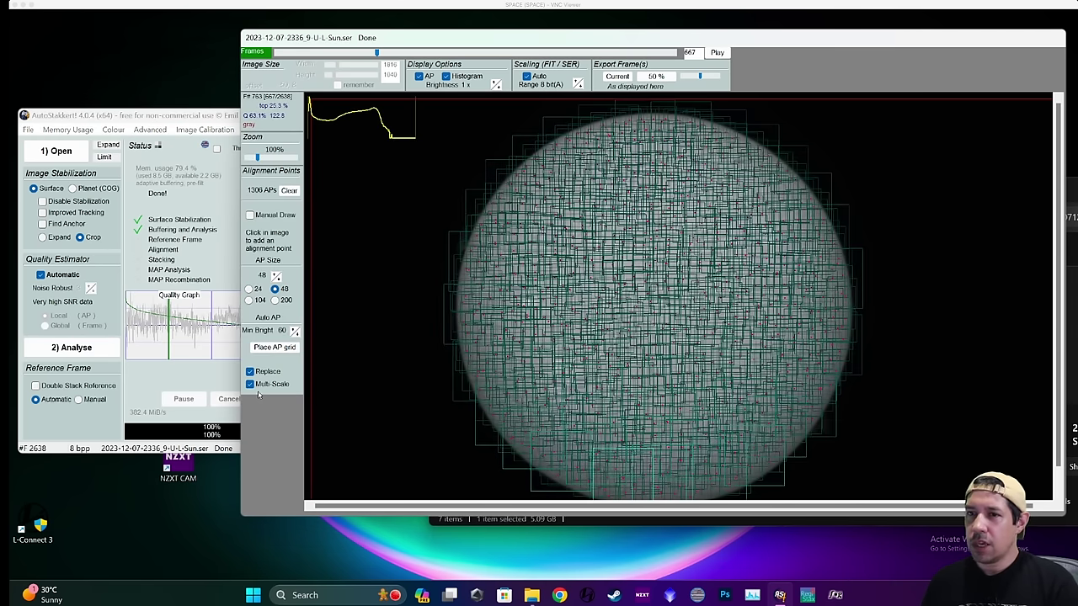
Stack 50% of the surface recording's frames and select the new sharpened (_conv) result in the AS_P50 folder.
left_click(261, 405)
left_click(345, 431)
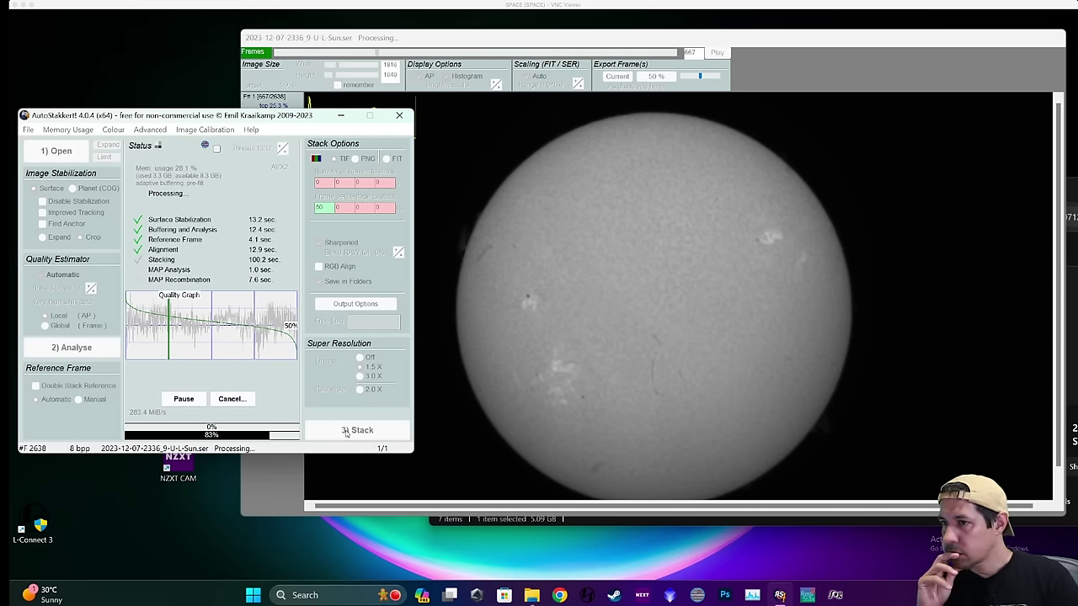
left_click(548, 519)
double_click(578, 298)
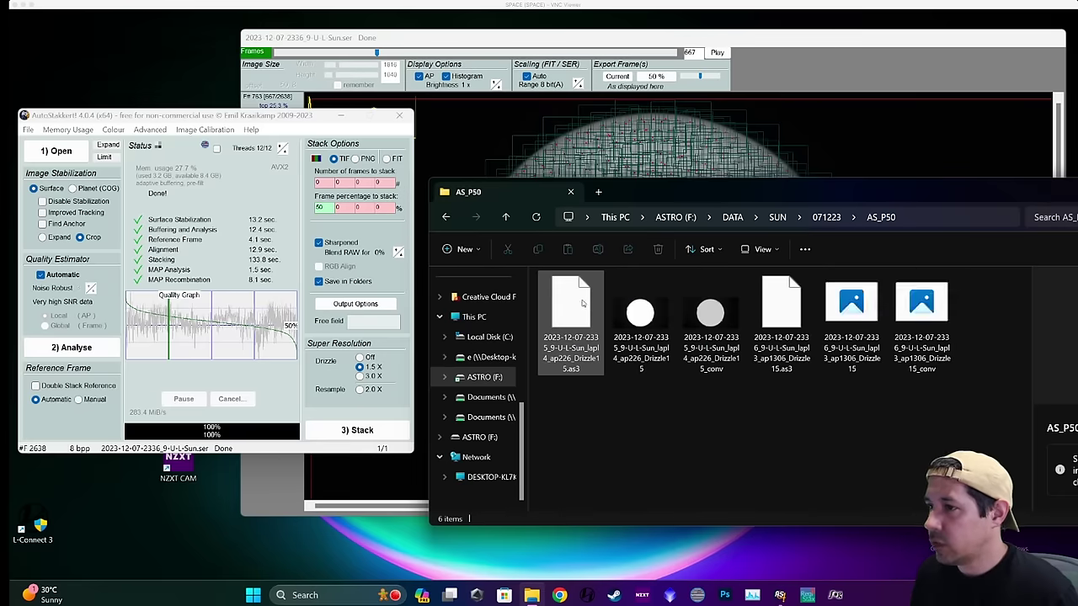
left_click(937, 326)
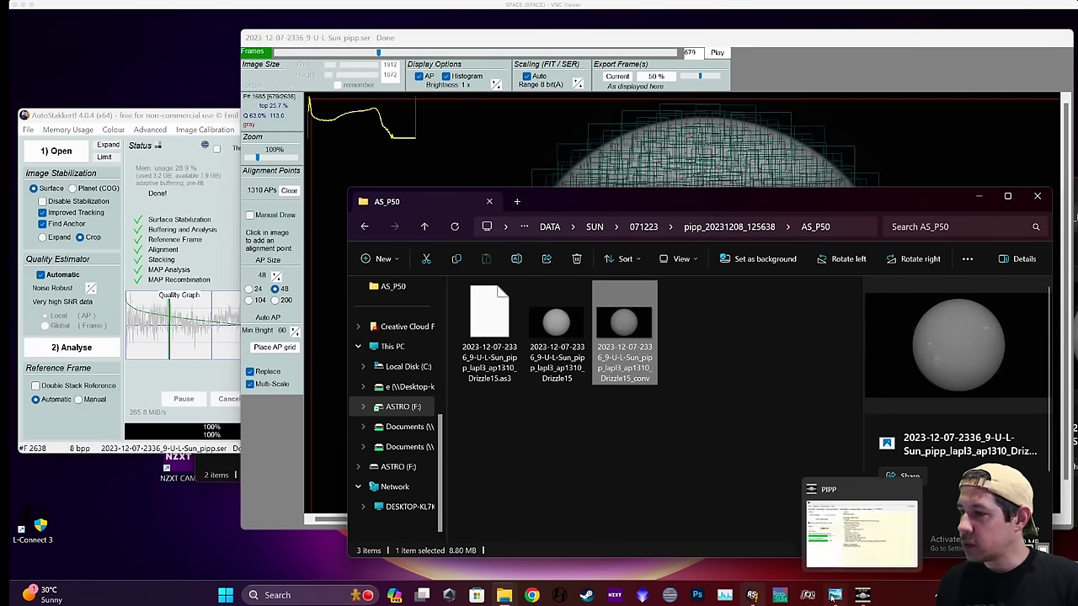
Review PIPP's source file, Centre Object In Each Frame setting, SER output options and processing log, and close PIPP.
left_click(863, 596)
left_click(308, 132)
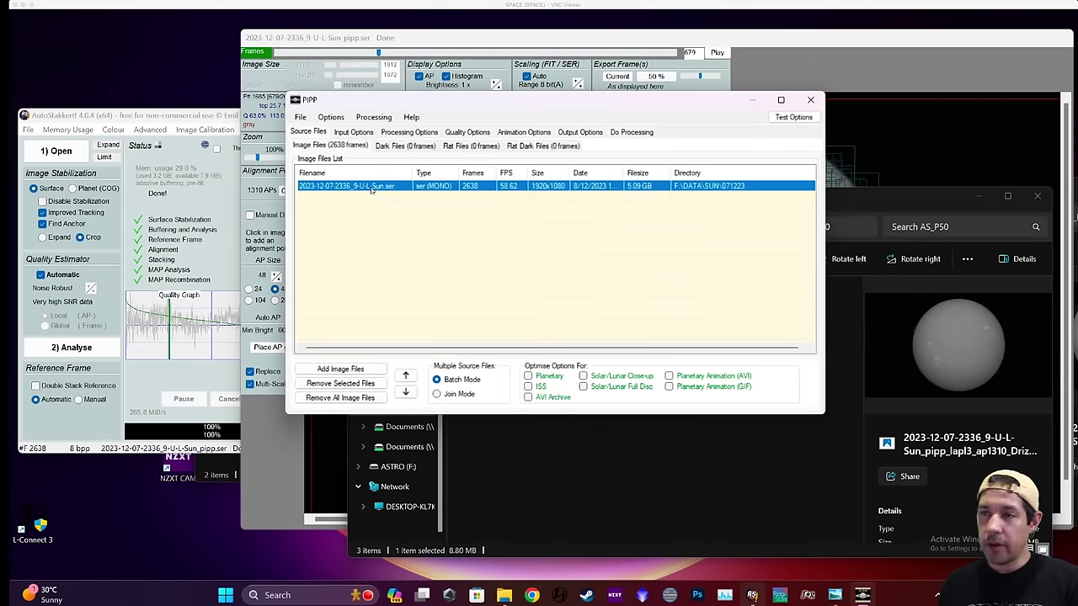
left_click(407, 132)
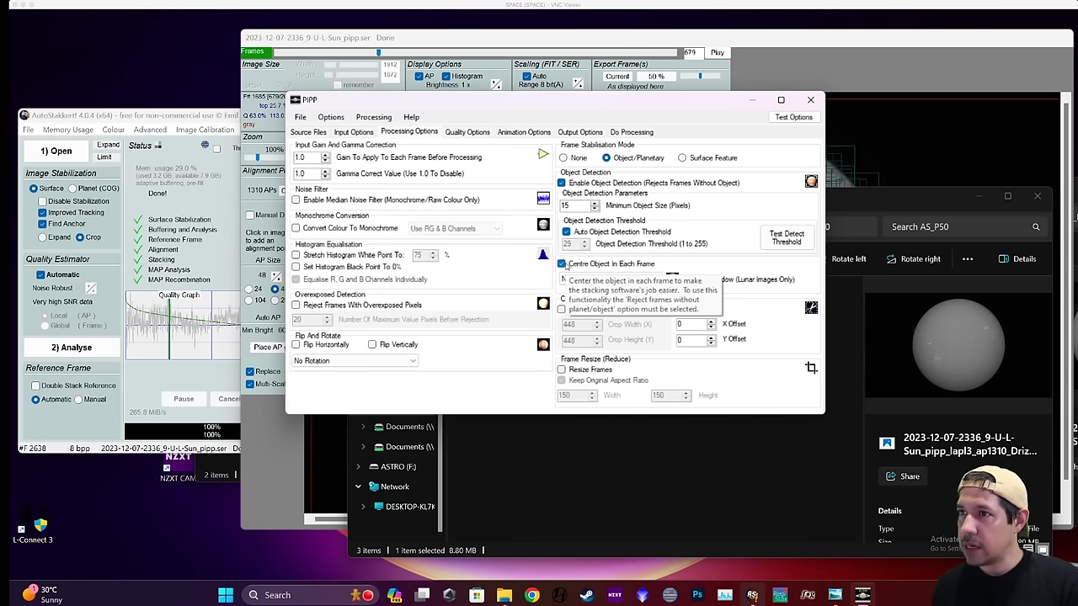
left_click(588, 133)
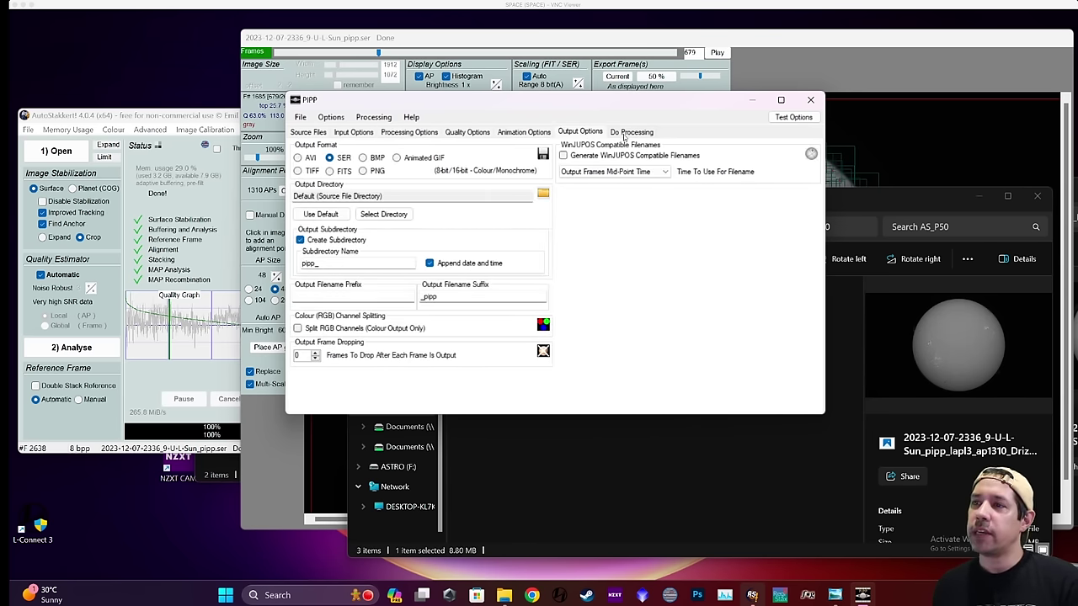
left_click(627, 133)
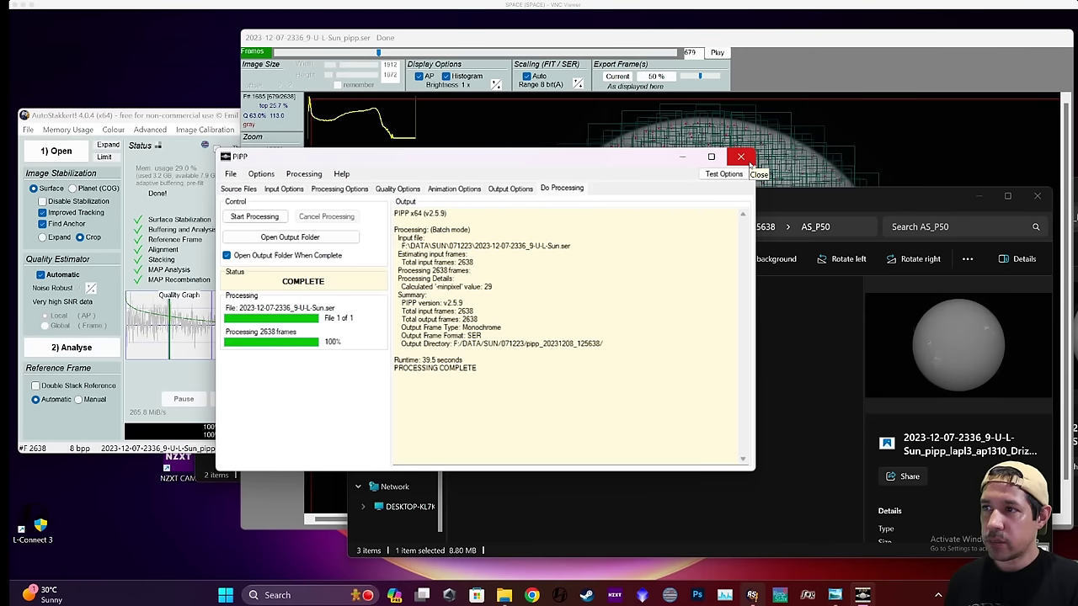
left_click(741, 157)
Arrange the AutoStakkert and photo viewer windows to compare the two sharpened surface stacks, with and without PIPP centring.
left_click(131, 118)
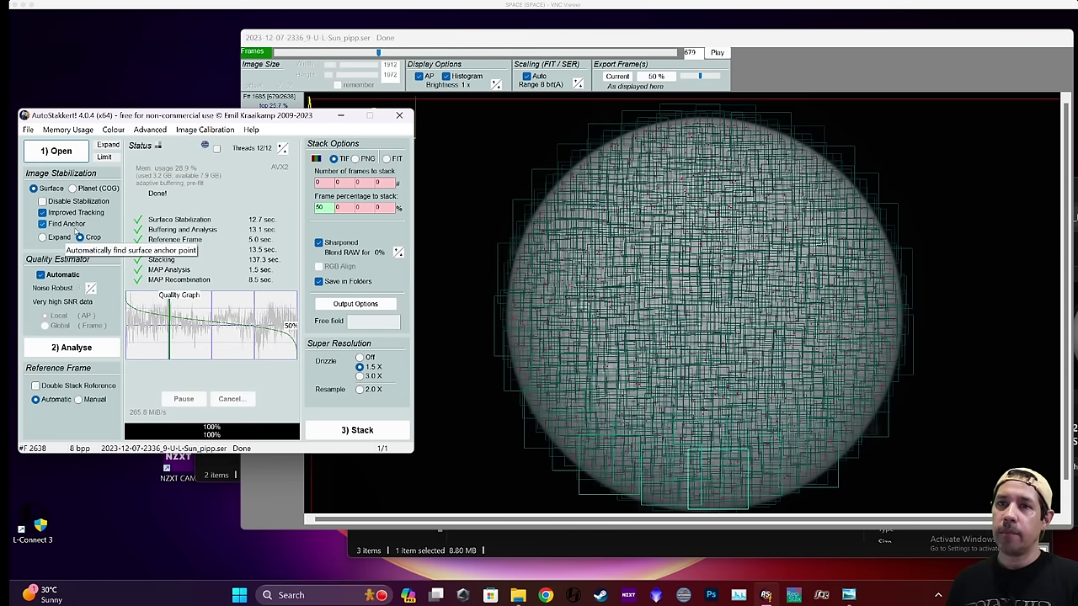
left_click_drag(96, 119, 114, 86)
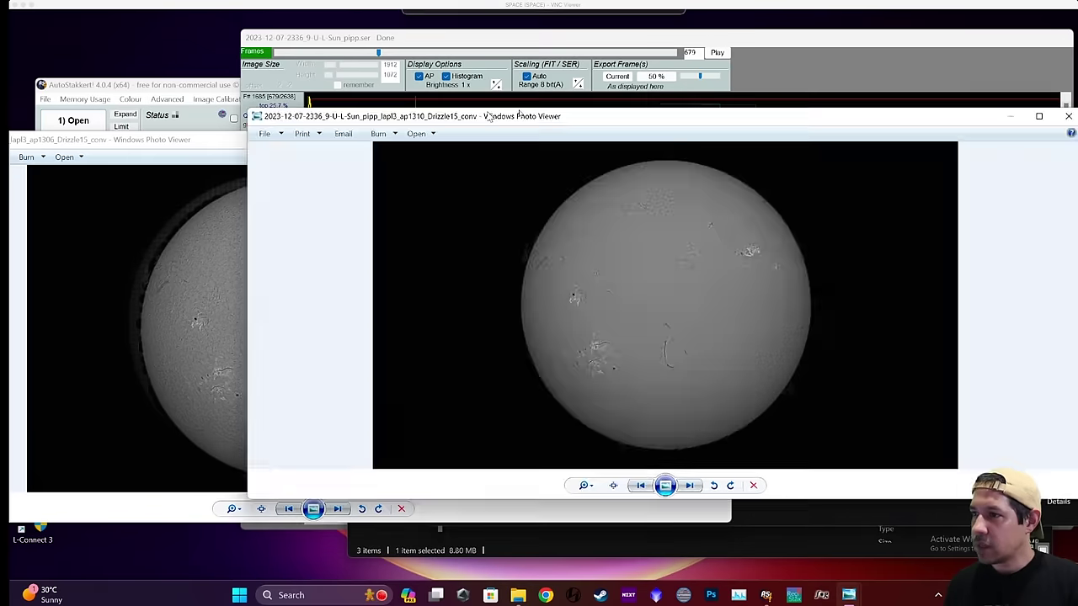
left_click_drag(489, 109, 691, 135)
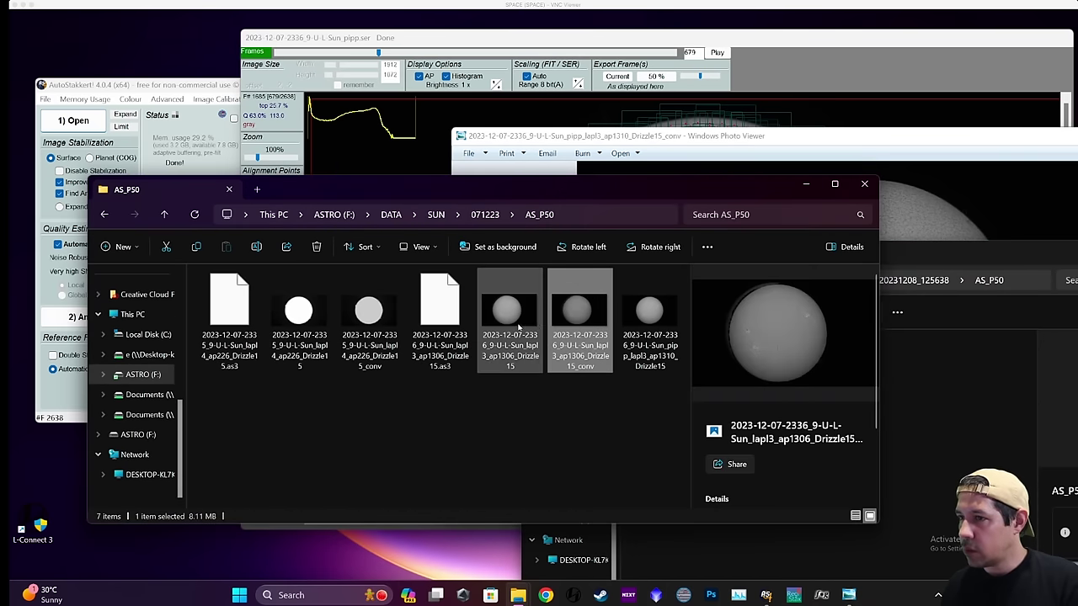
Delete the two ap1306 surface images and the sharpened ap226 _conv prominence image from the 071223 AS_P50 folder.
left_click(558, 324)
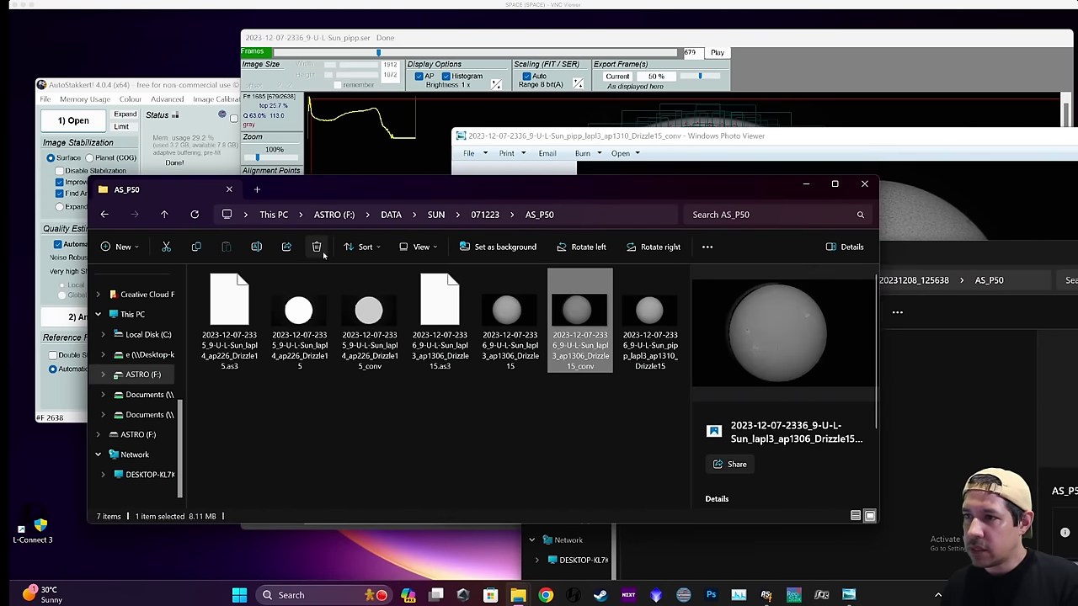
left_click(315, 246)
left_click(321, 328)
left_click(366, 324)
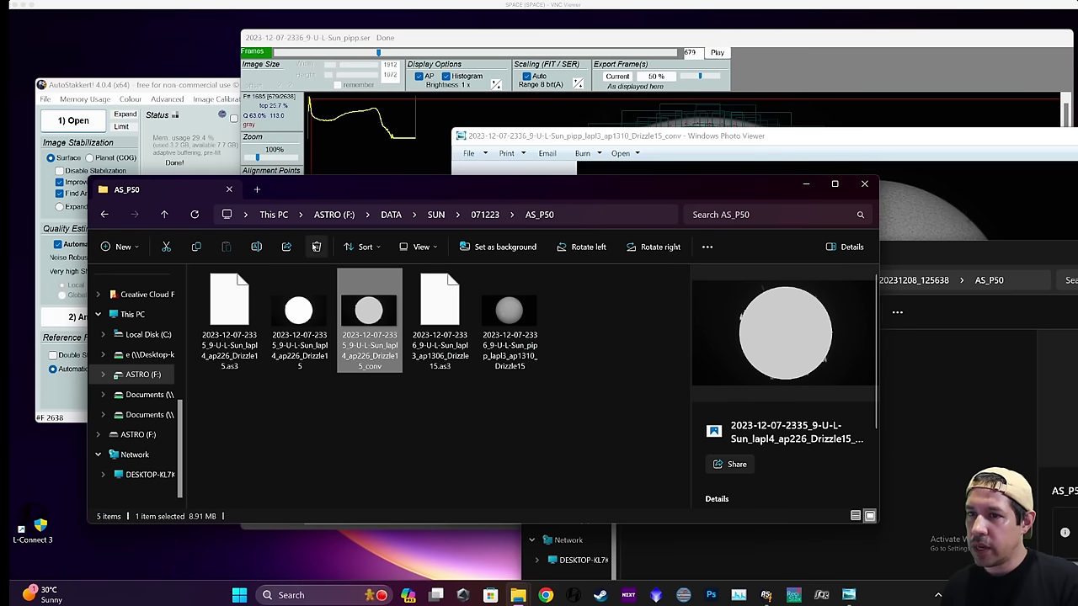
left_click(316, 246)
left_click(299, 329)
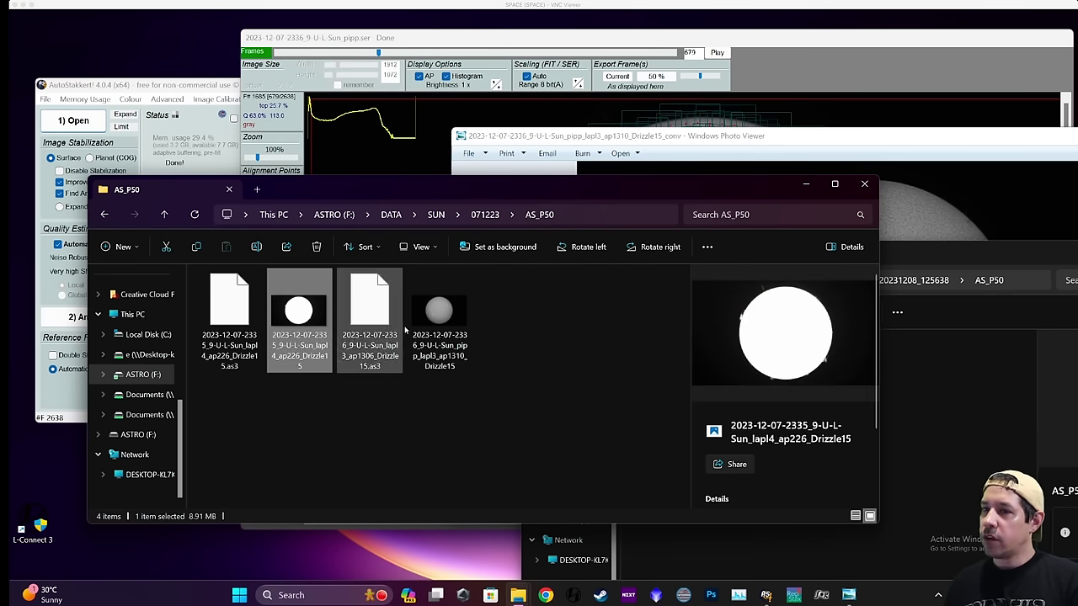
left_click(434, 322)
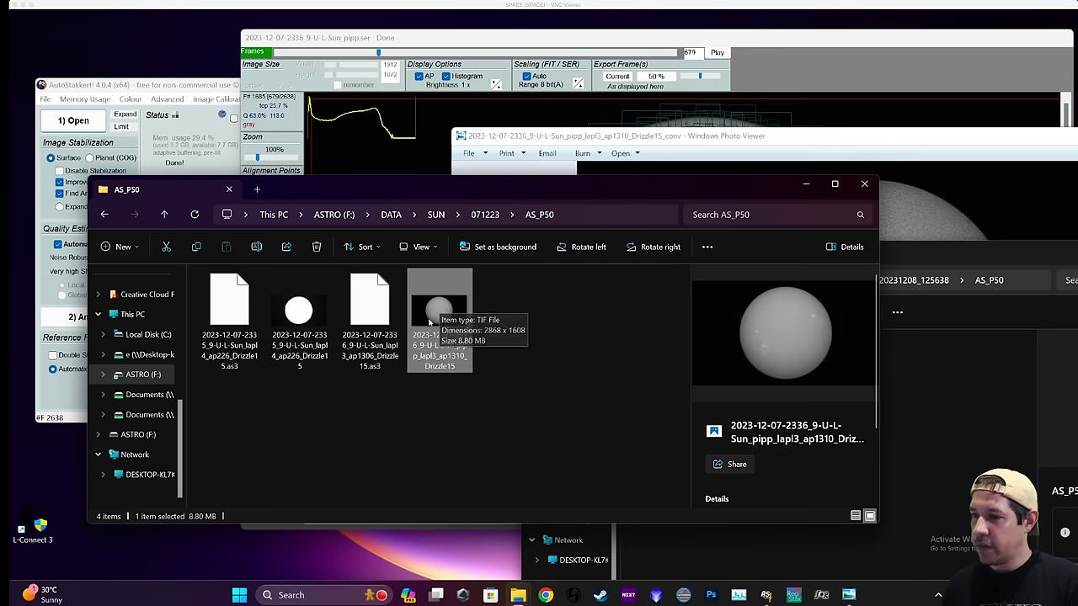
left_click(370, 432)
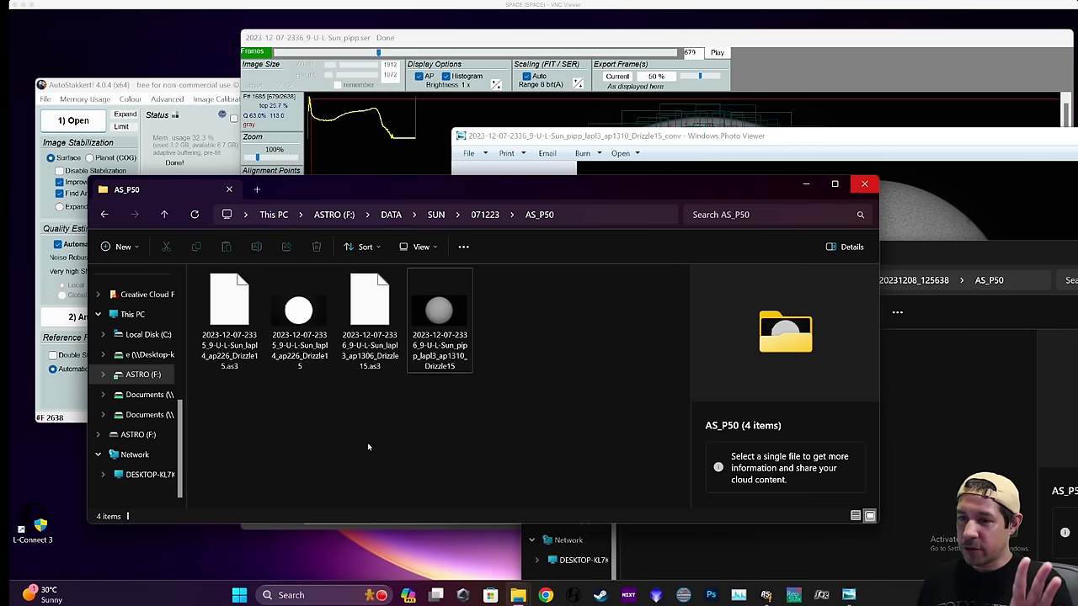
left_click(316, 596)
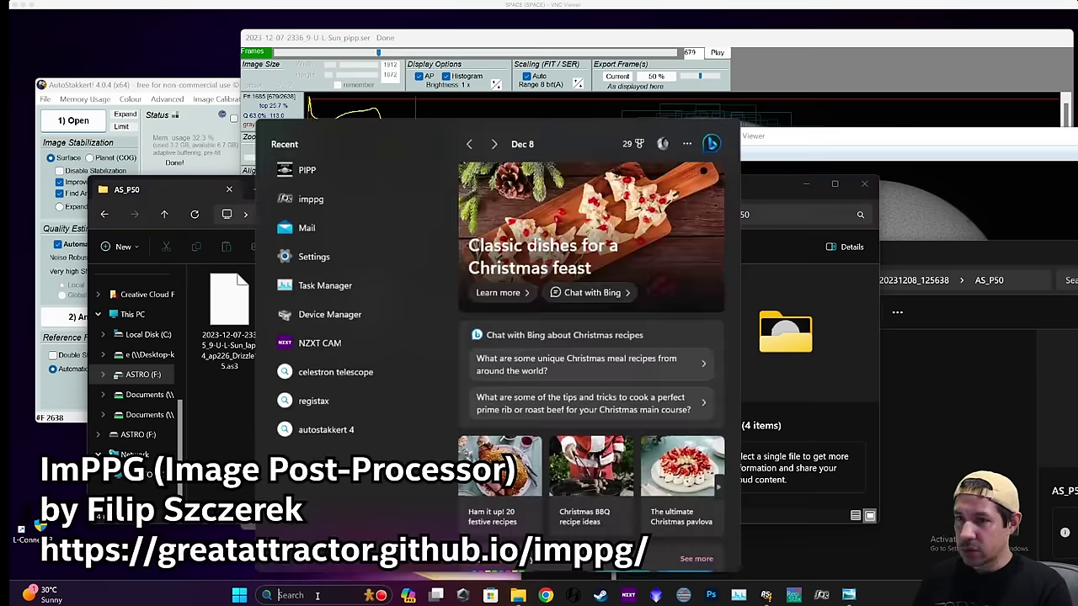
type("imppg")
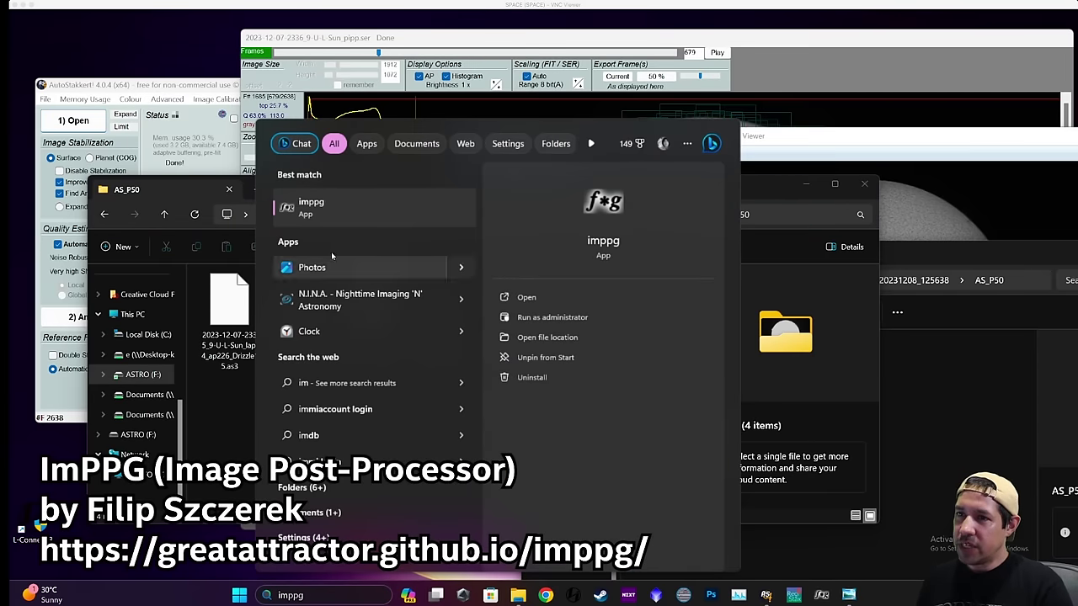
key("Return")
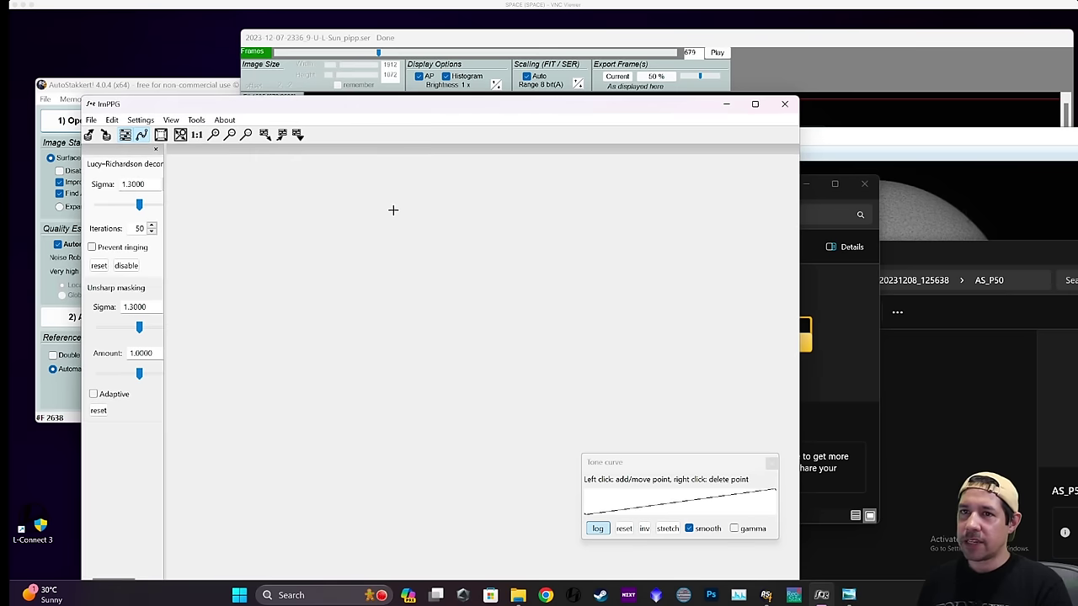
left_click(91, 137)
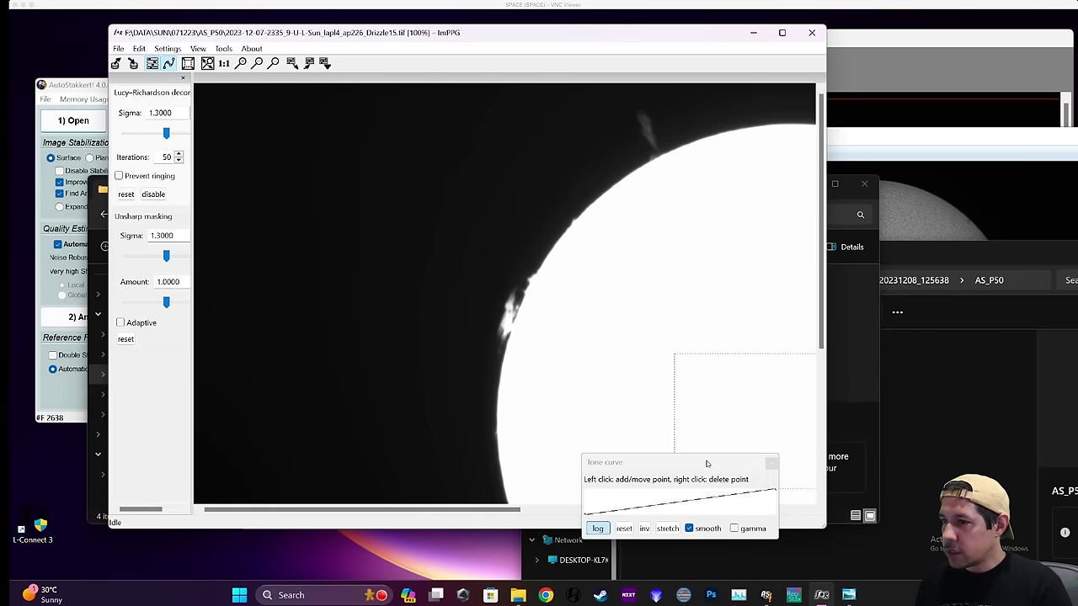
Fit the prominence image in the window, apply processing to the entire image, and move the tone curve window off the disc.
left_click_drag(707, 463, 366, 483)
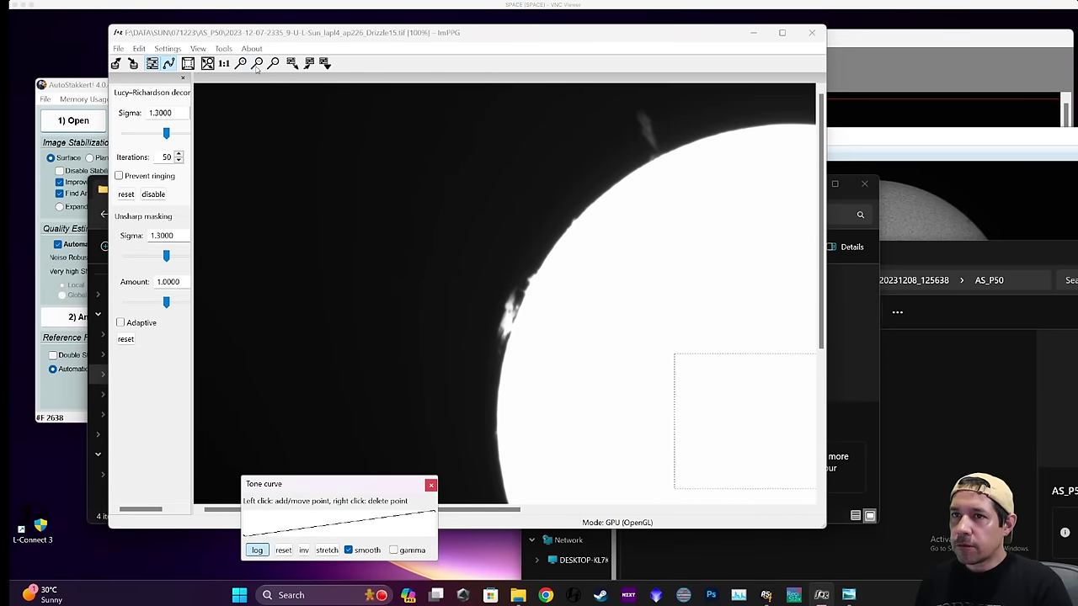
left_click(207, 63)
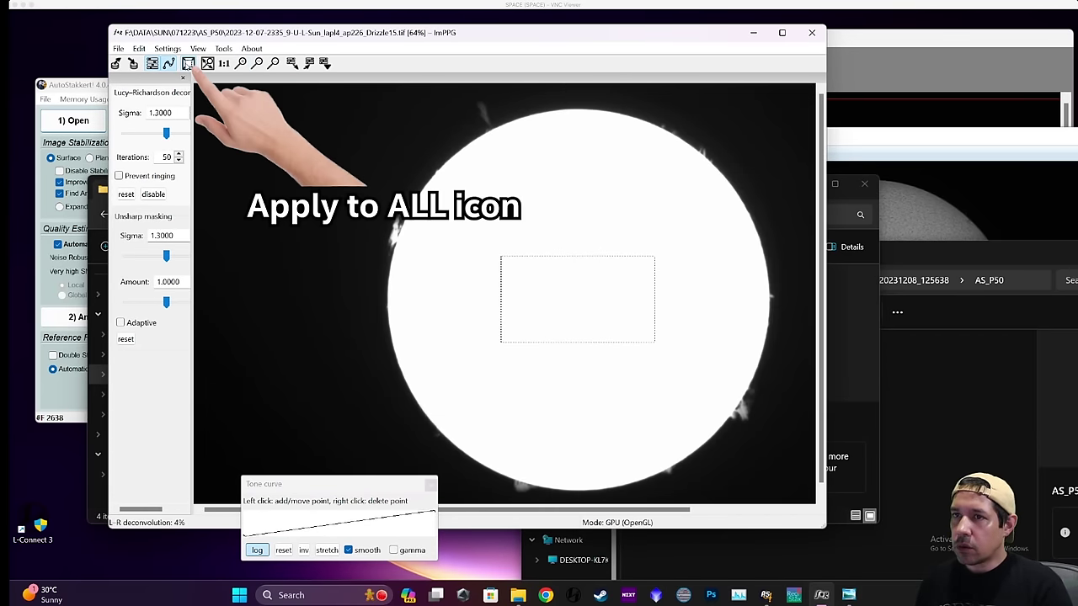
left_click(187, 63)
left_click_drag(363, 481, 682, 400)
Try brightening the faint prominences with several raised tone curve points, and reset the curve.
left_click_drag(647, 444, 617, 438)
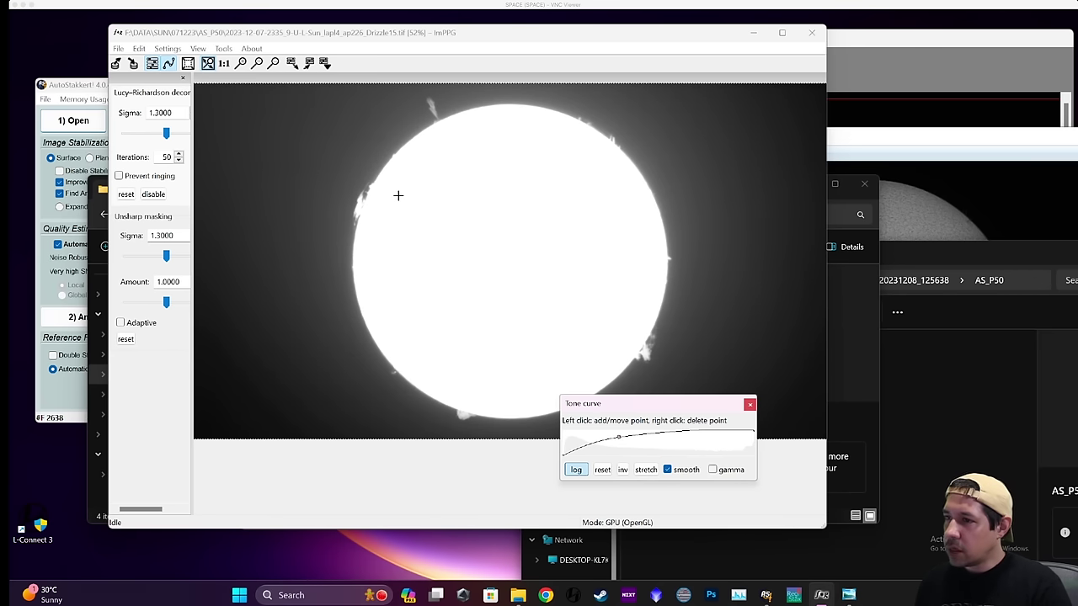
left_click_drag(664, 430, 651, 431)
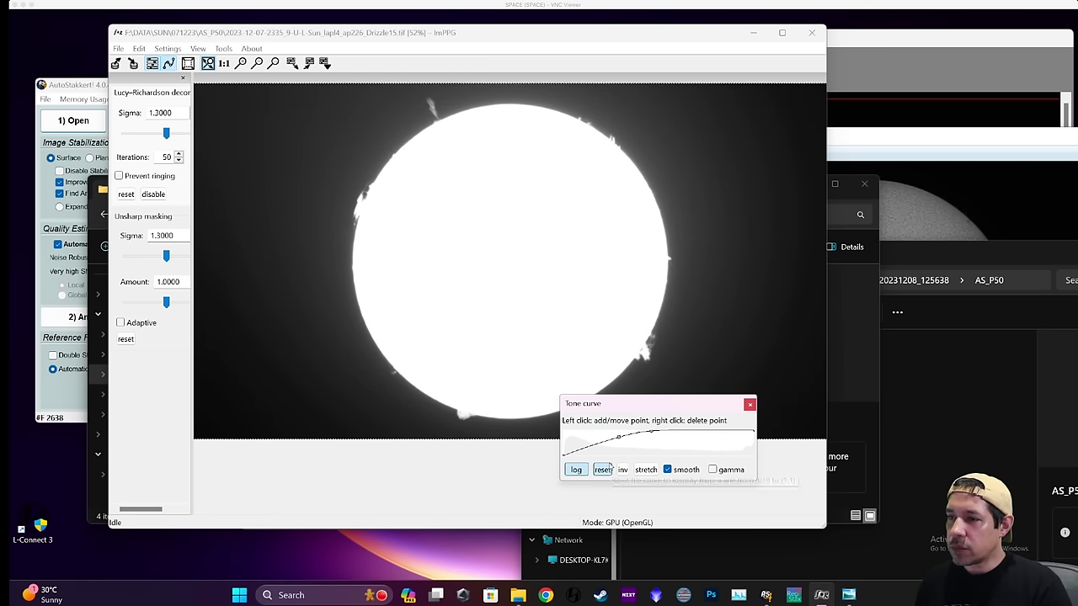
left_click(603, 469)
left_click_drag(650, 443, 636, 432)
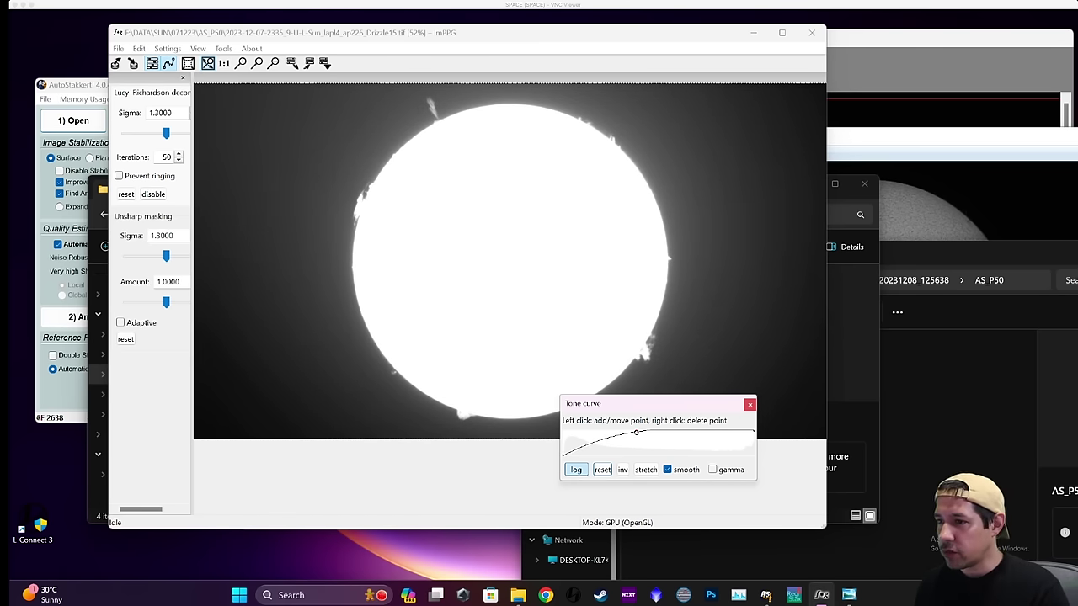
left_click(595, 440)
left_click(581, 448)
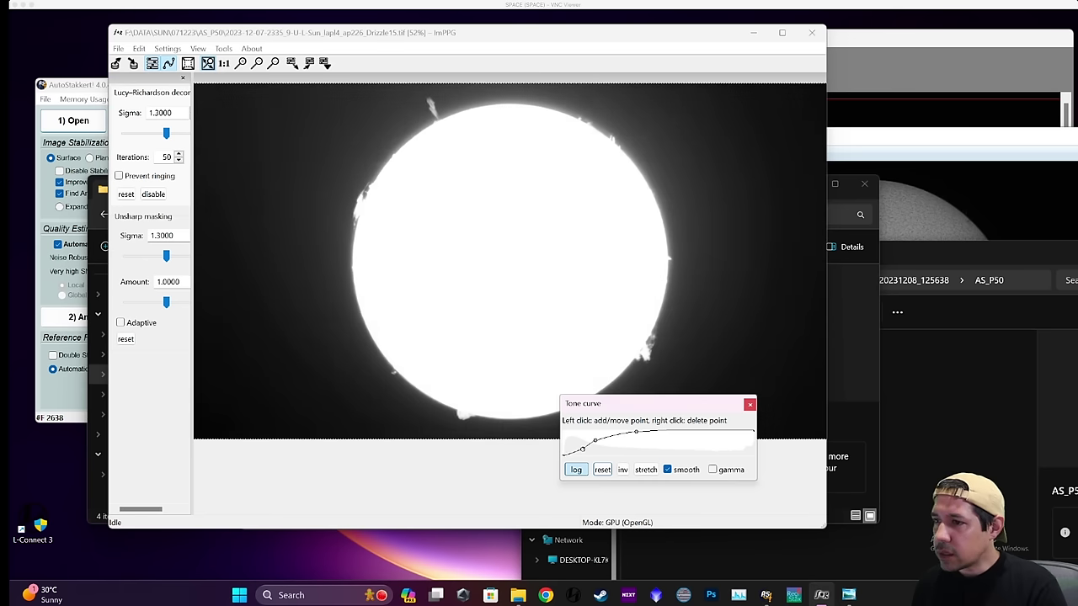
left_click(670, 432)
left_click(701, 431)
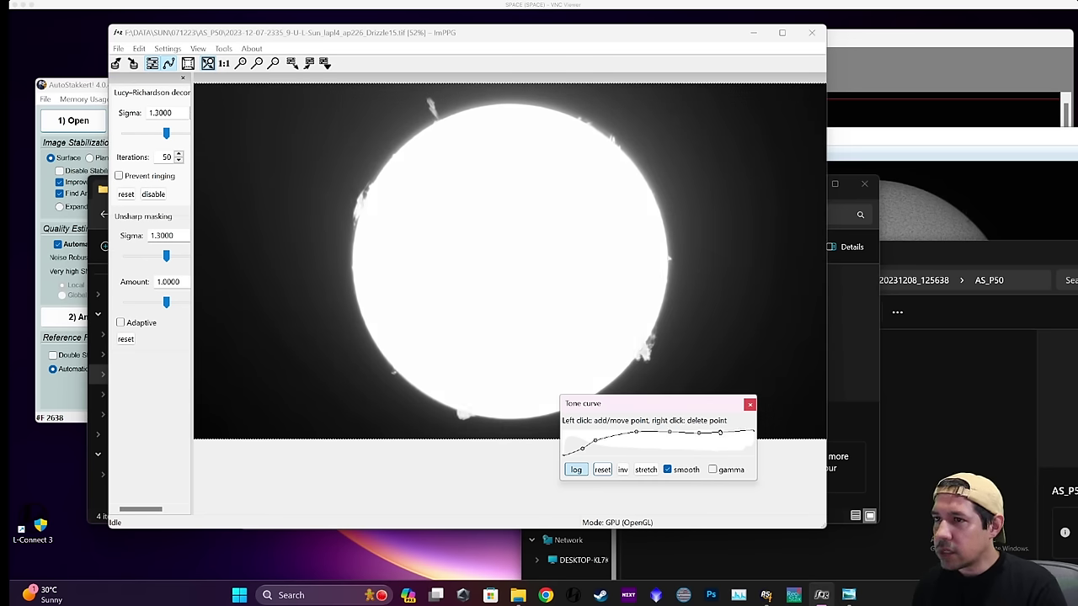
left_click_drag(720, 431, 682, 432)
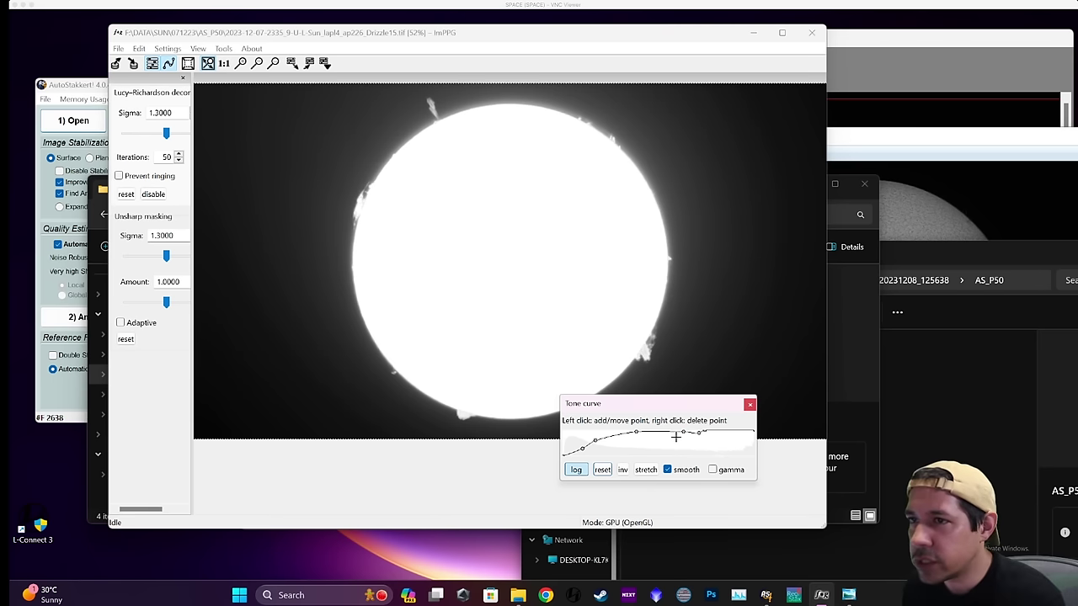
left_click(605, 470)
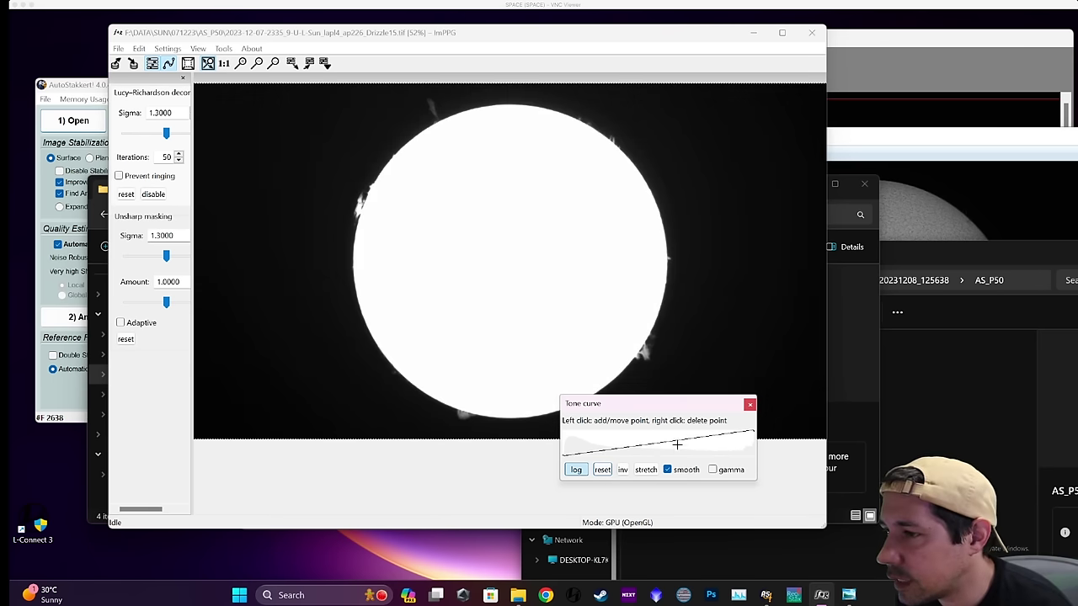
Lift the shadow end of the tone curve slightly and set Lucy–Richardson sigma to 0.7786, unsharp masking sigma to 2.0185 and amount to 1.8772.
left_click_drag(674, 437, 632, 441)
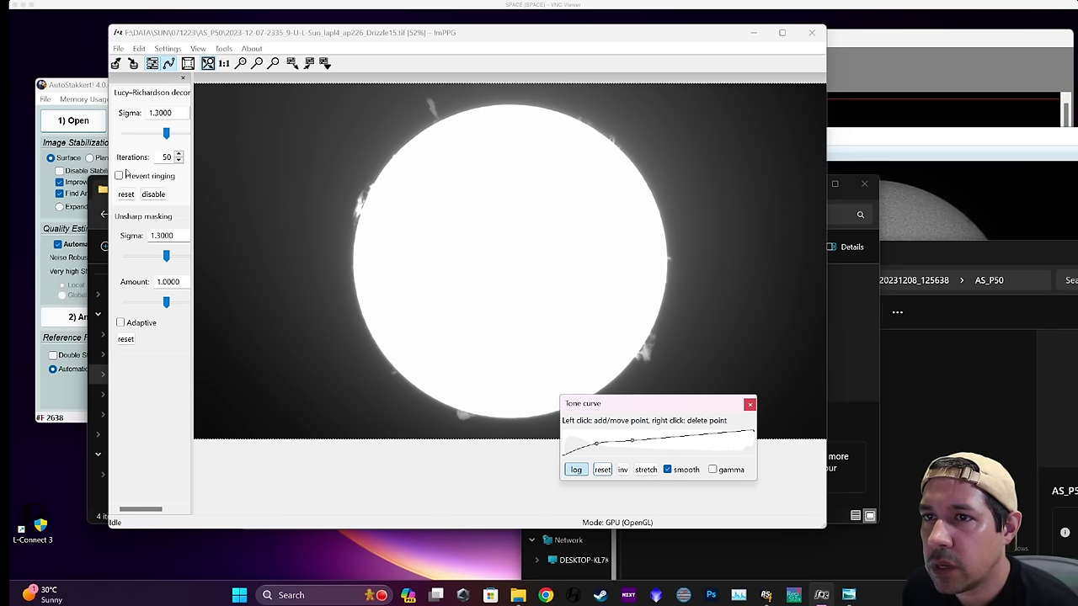
mouse_move(166, 133)
left_mouse_down()
mouse_move(147, 136)
mouse_move(179, 137)
left_mouse_up()
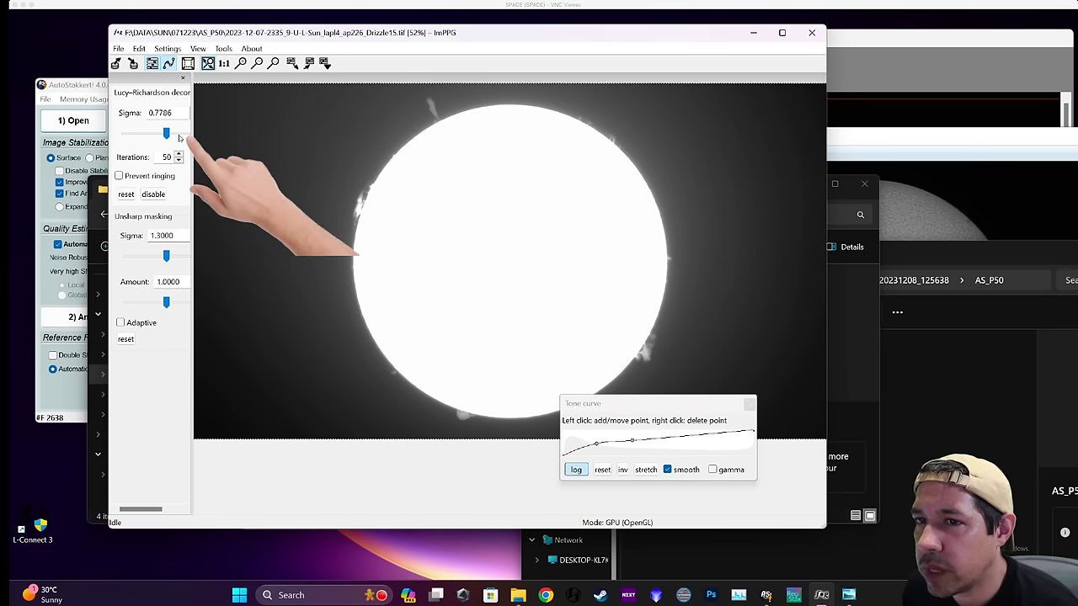
left_click_drag(166, 255, 173, 256)
left_click_drag(166, 301, 180, 303)
left_click_drag(166, 255, 182, 256)
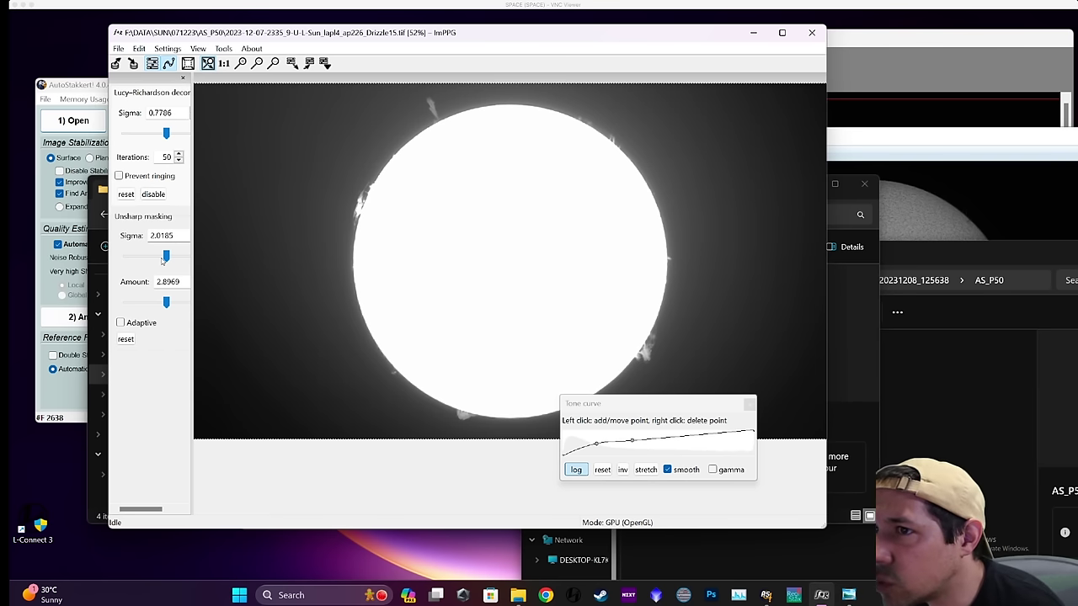
left_click_drag(166, 301, 151, 302)
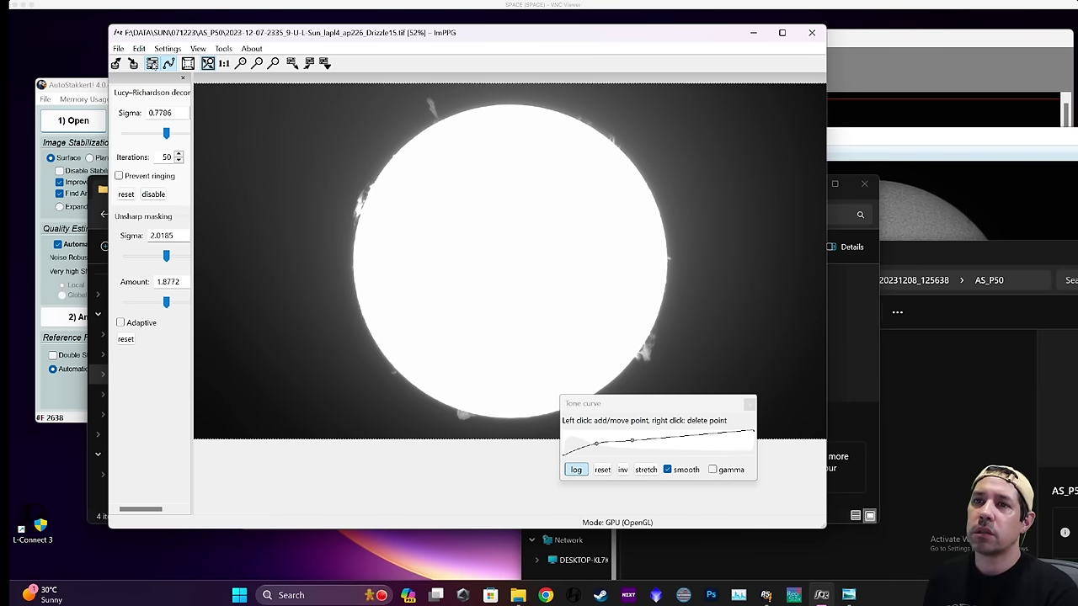
Save the processed prominence image as a 16-bit TIFF named CORONA in the 071223 AS_P50 folder.
left_click(133, 63)
left_click(168, 375)
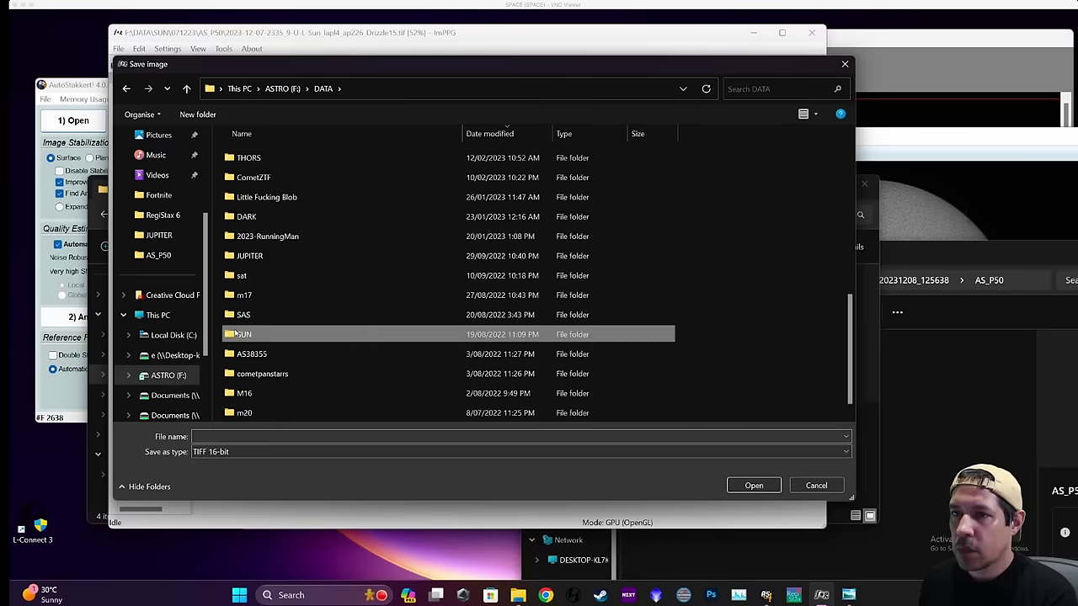
key("Escape")
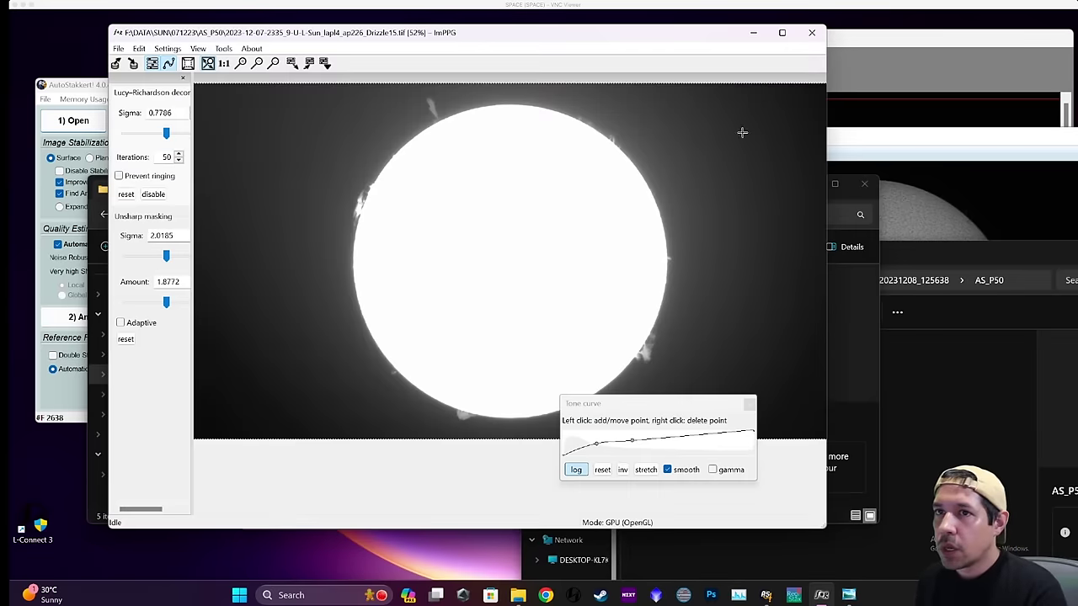
left_click(115, 63)
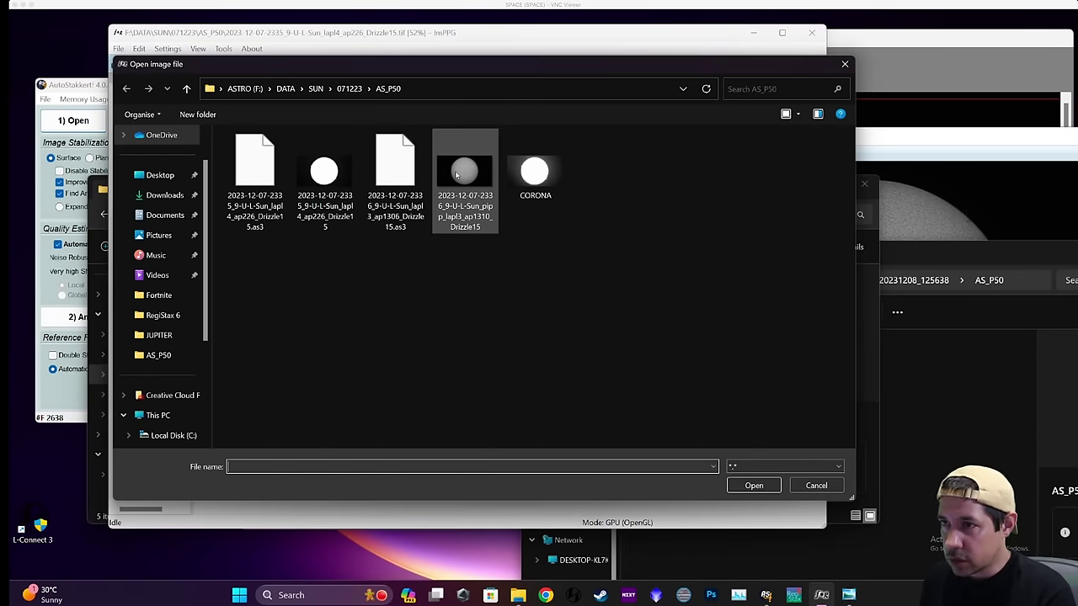
left_click(455, 174)
left_click(745, 485)
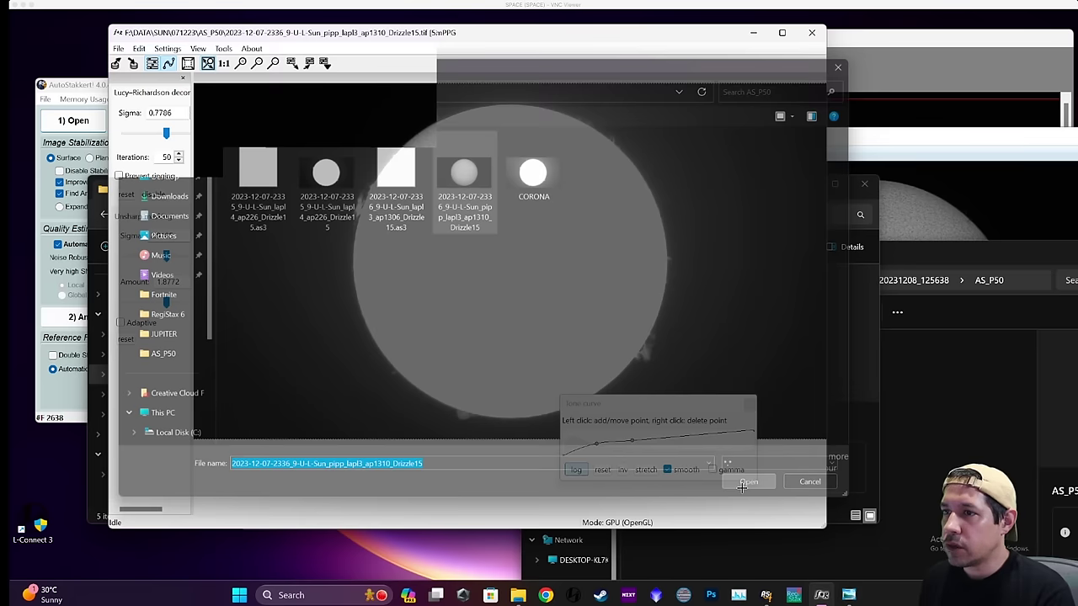
left_click(602, 469)
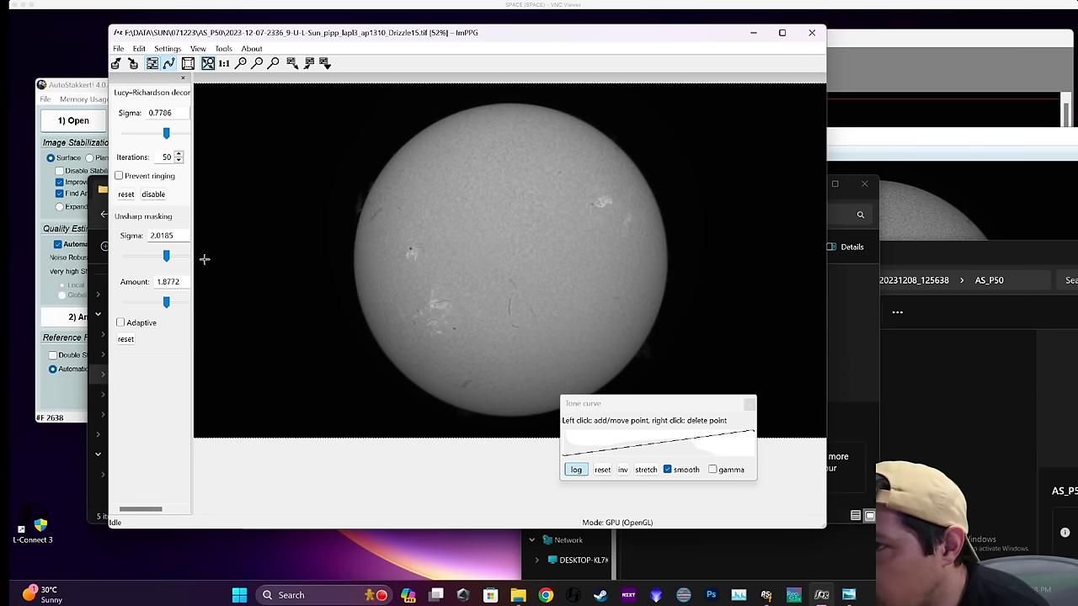
scroll(315, 228, "up", 1)
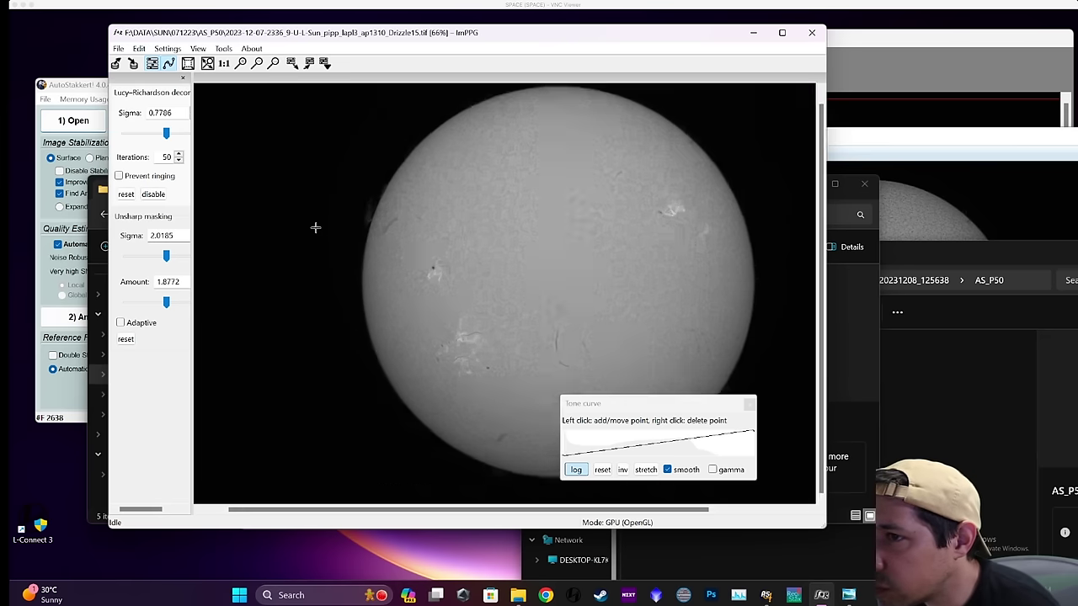
Set the surface stack's Lucy–Richardson sigma to 0.9886, unsharp masking sigma to 2.5228 and amount to 2.3483.
scroll(315, 227, "up", 1)
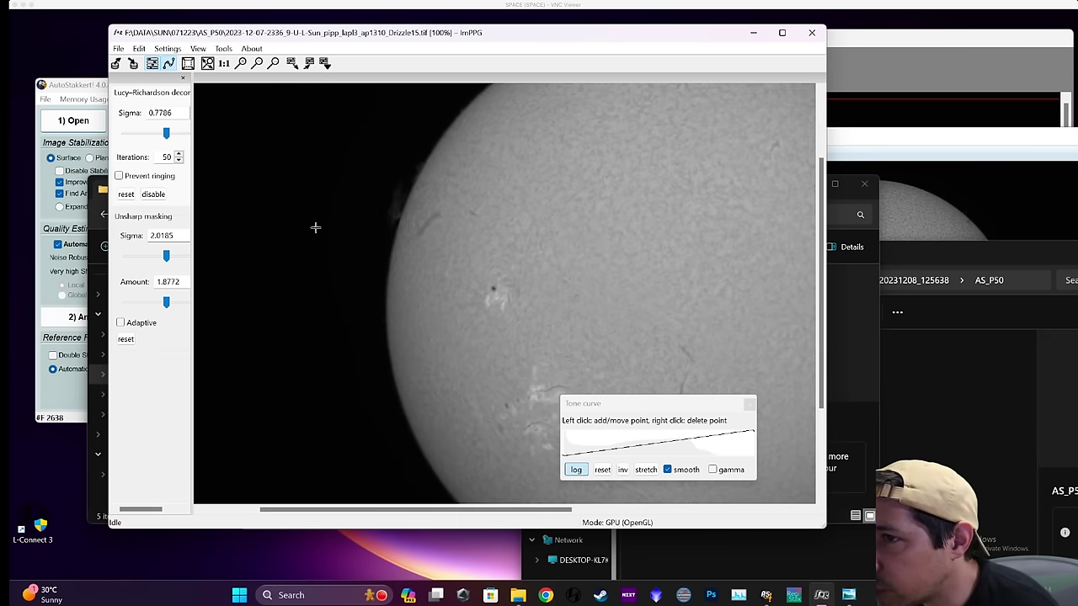
left_click(185, 133)
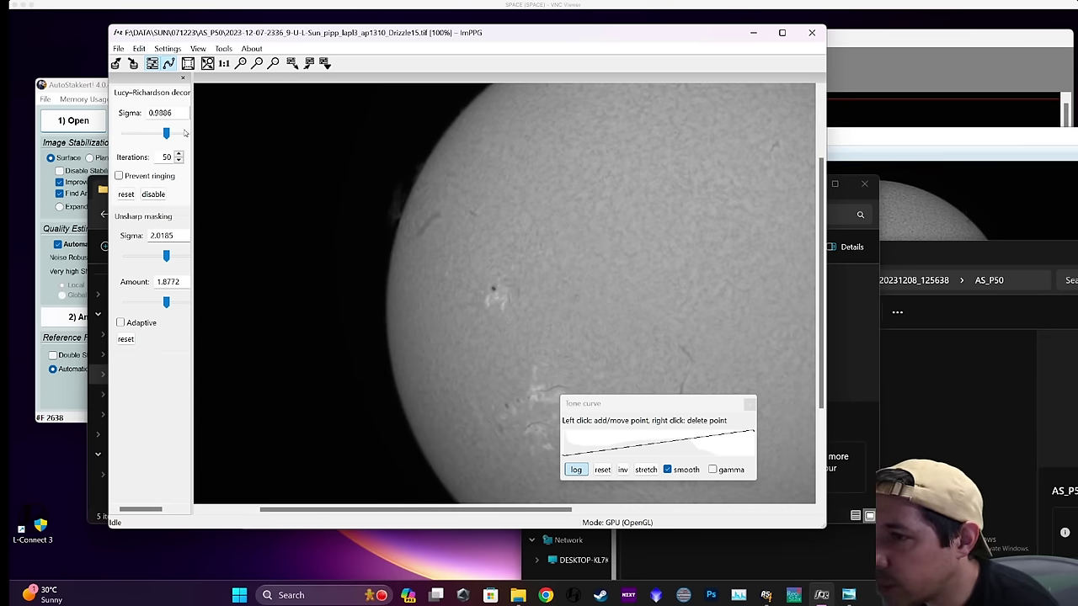
scroll(483, 278, "up", 2)
left_click(173, 255)
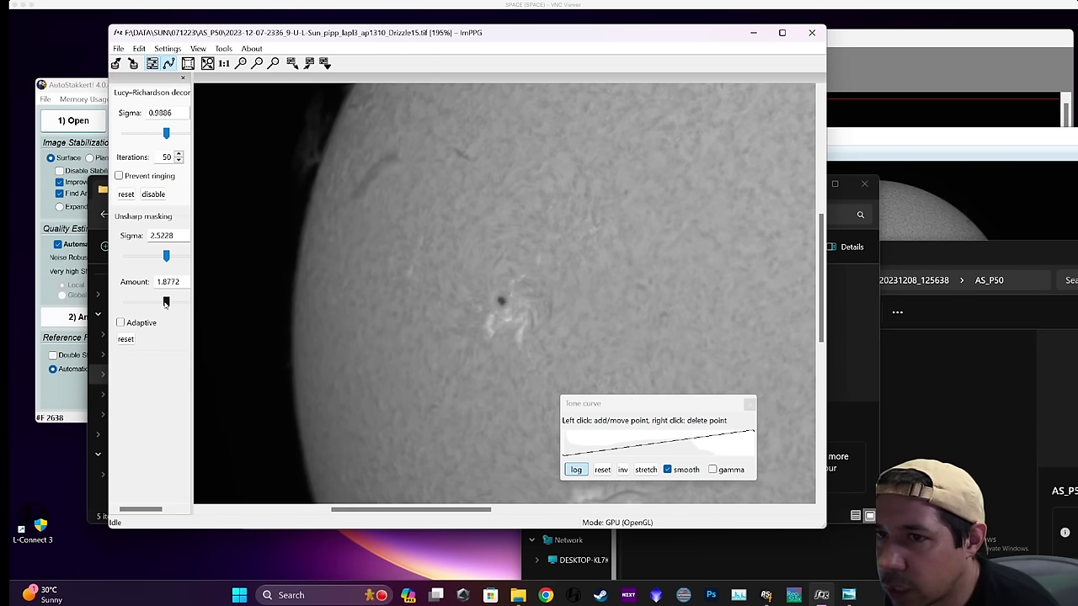
left_click(168, 304)
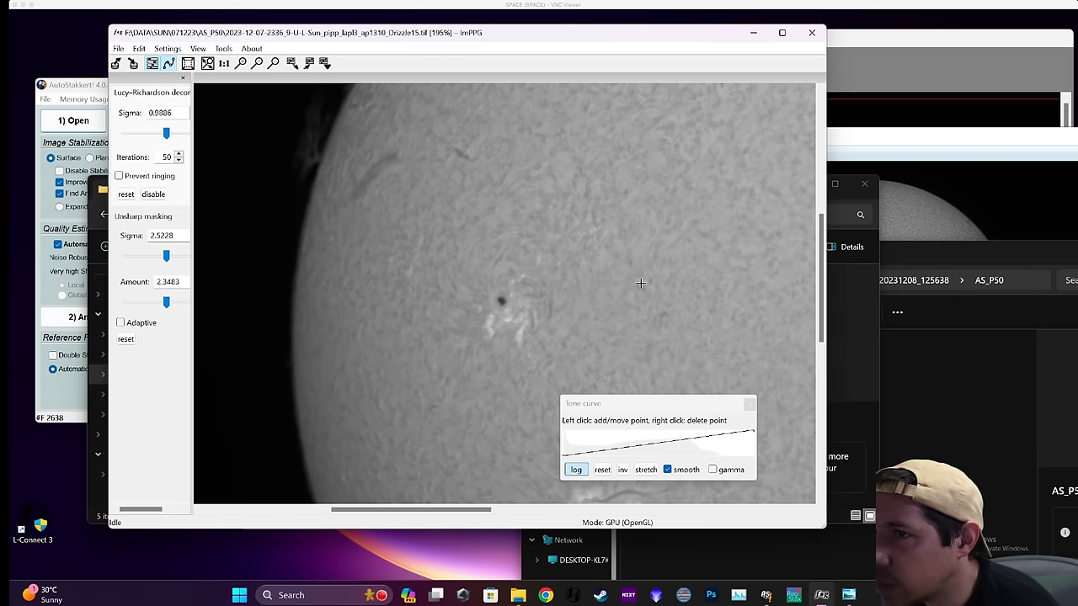
scroll(637, 353, "down", 3)
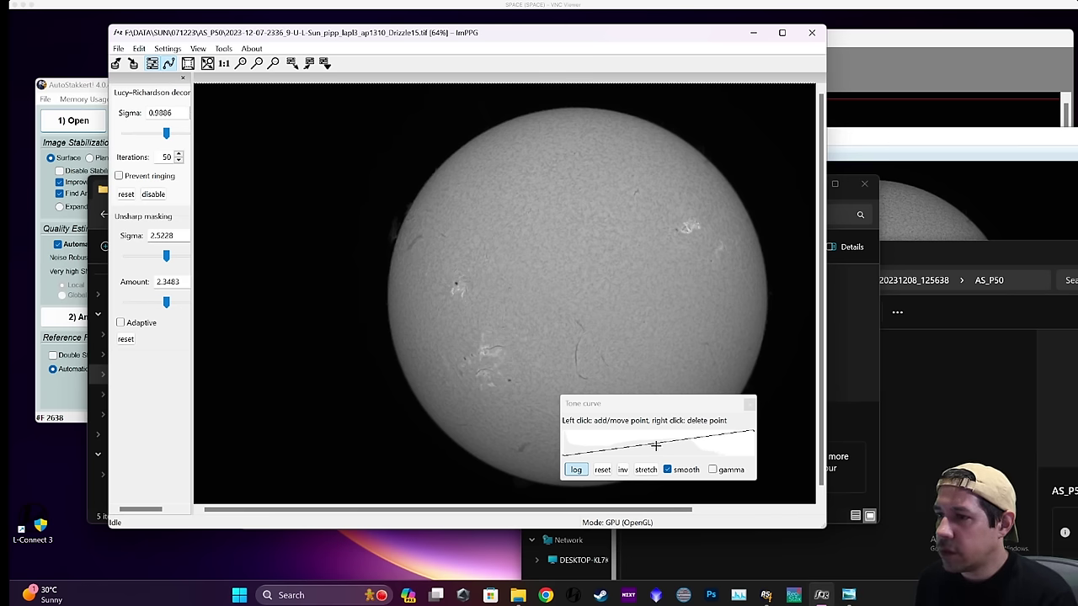
Try brightening the solar disc with a raised midtone point, a stretch and a lifted shadow point on the tone curve, and reset the curve.
left_click_drag(656, 446, 657, 435)
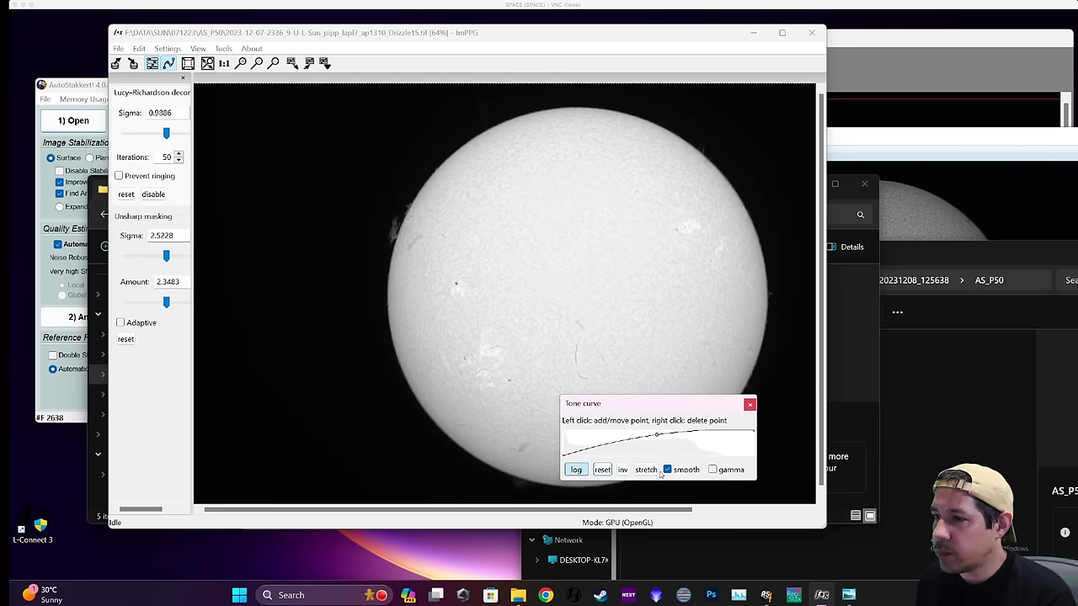
left_click(602, 470)
left_click(645, 469)
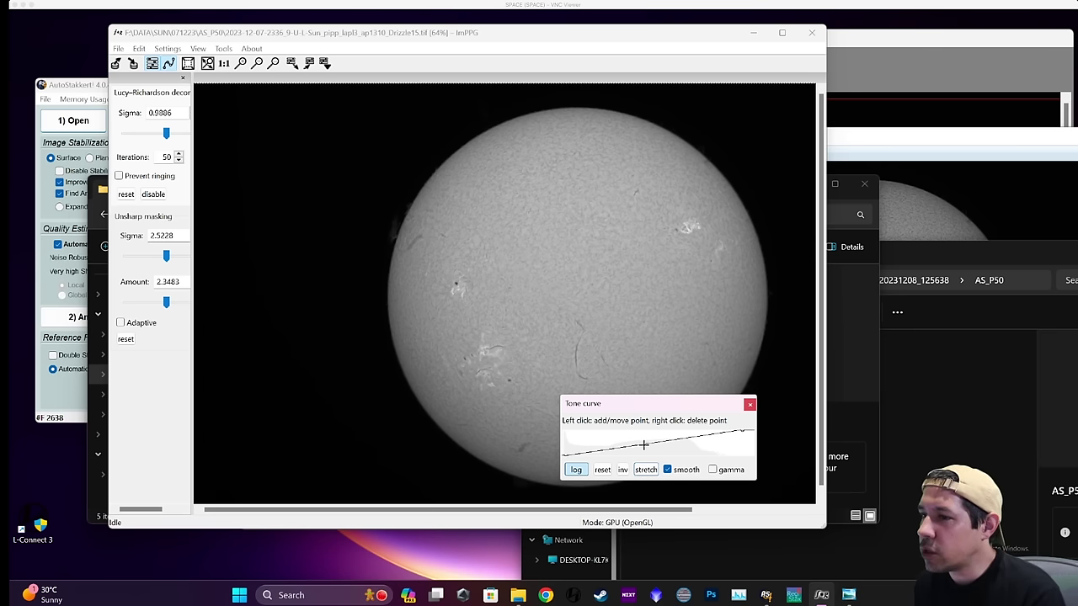
left_click(638, 444)
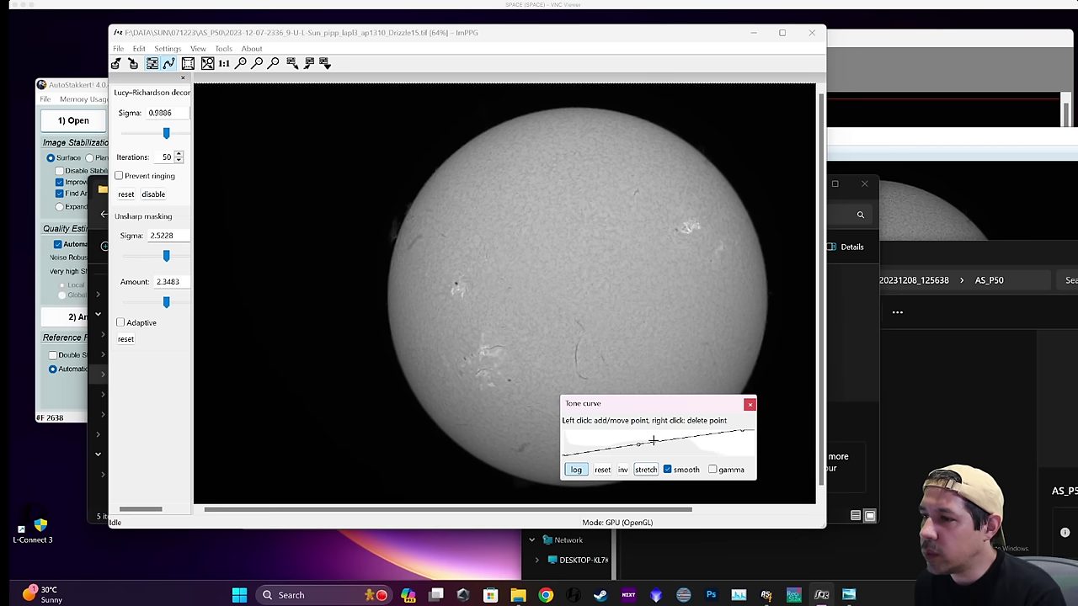
left_click(593, 445)
mouse_move(592, 445)
left_mouse_down()
mouse_move(601, 457)
mouse_move(584, 445)
left_mouse_up()
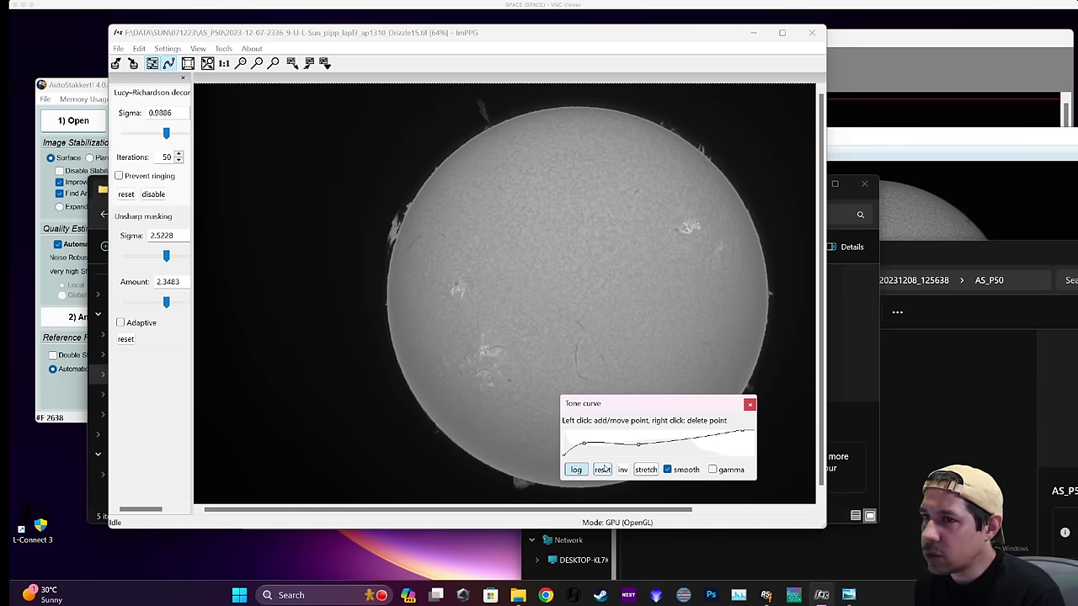
left_click(602, 469)
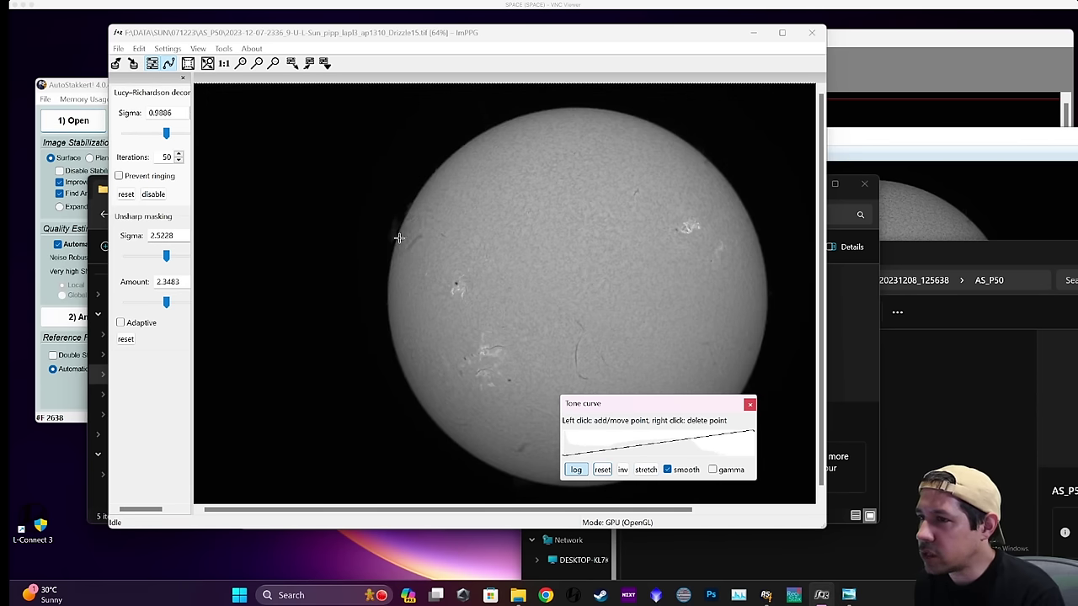
Add one point slightly above the middle of the tone curve and move the curve window off the solar disc.
left_click_drag(606, 403, 502, 403)
left_click(573, 441)
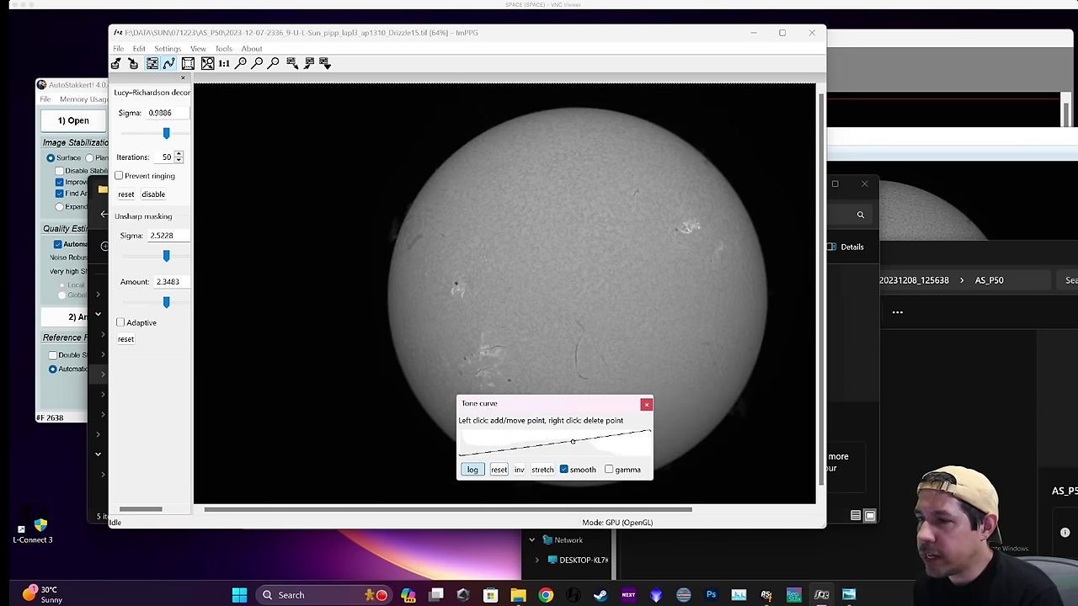
left_click_drag(574, 398, 328, 340)
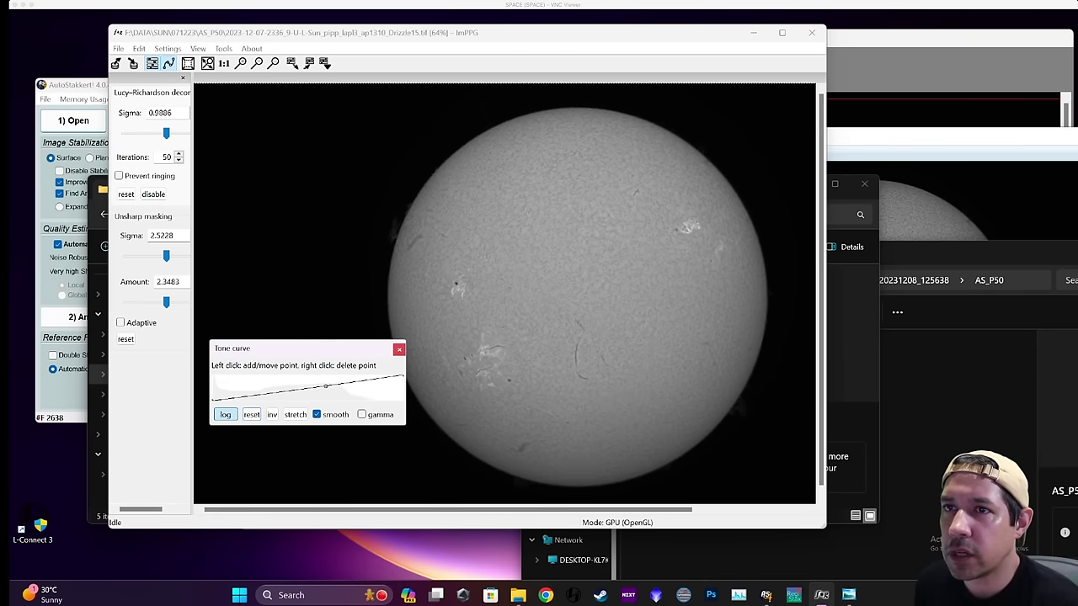
Save the processed surface image as a 16-bit TIFF named DISC in the 071223 AS_P50 folder.
left_click(119, 49)
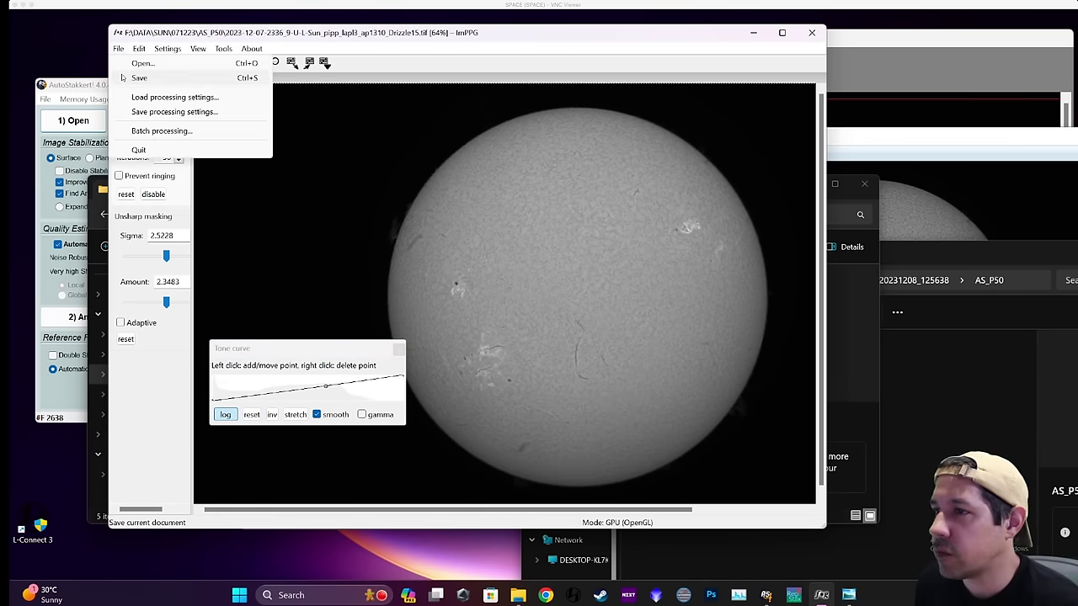
left_click(123, 78)
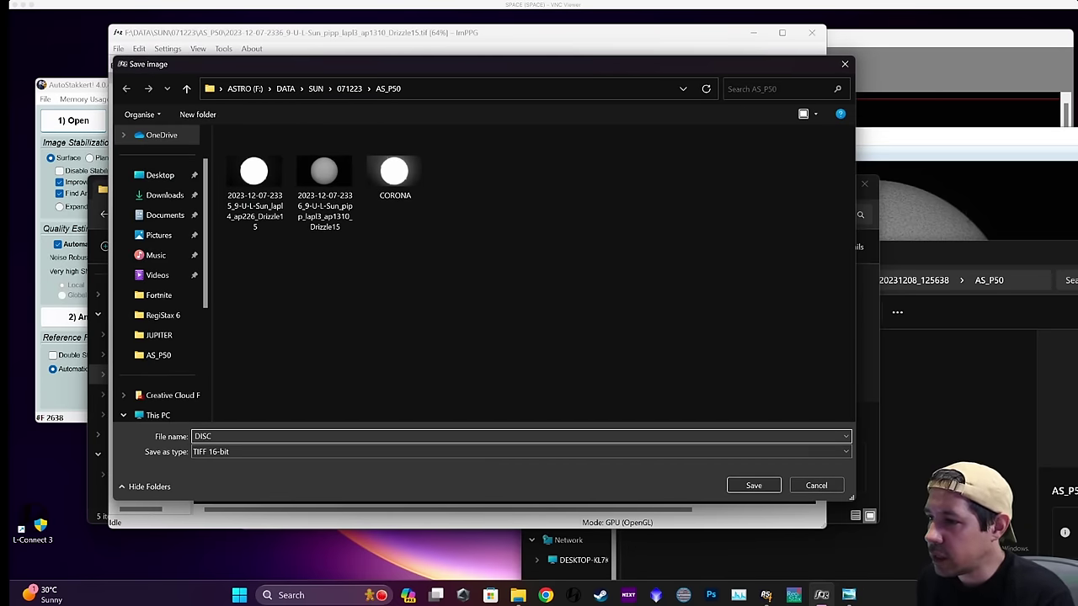
left_click(762, 484)
Open the CORONA and DISC TIFFs in Photoshop and paste the entire DISC image into CORONA as a new layer.
left_click(518, 595)
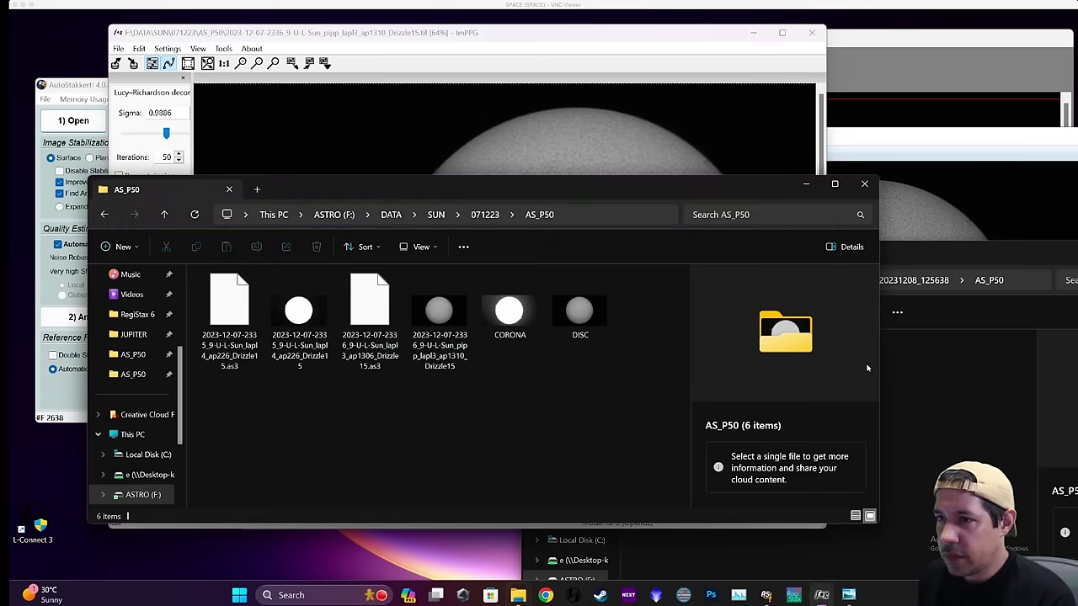
left_click(520, 316)
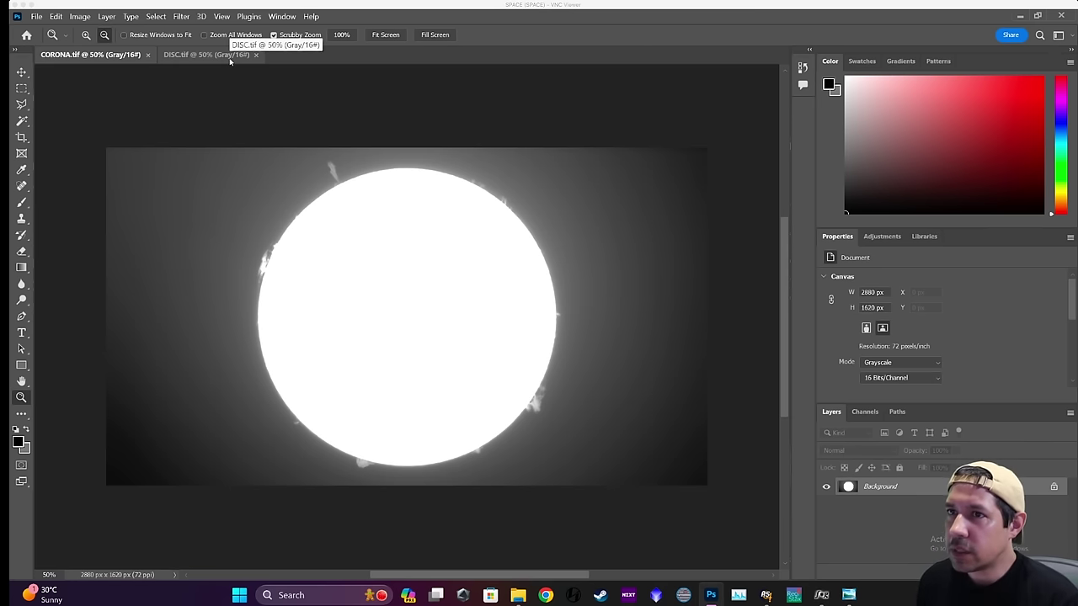
left_click(206, 55)
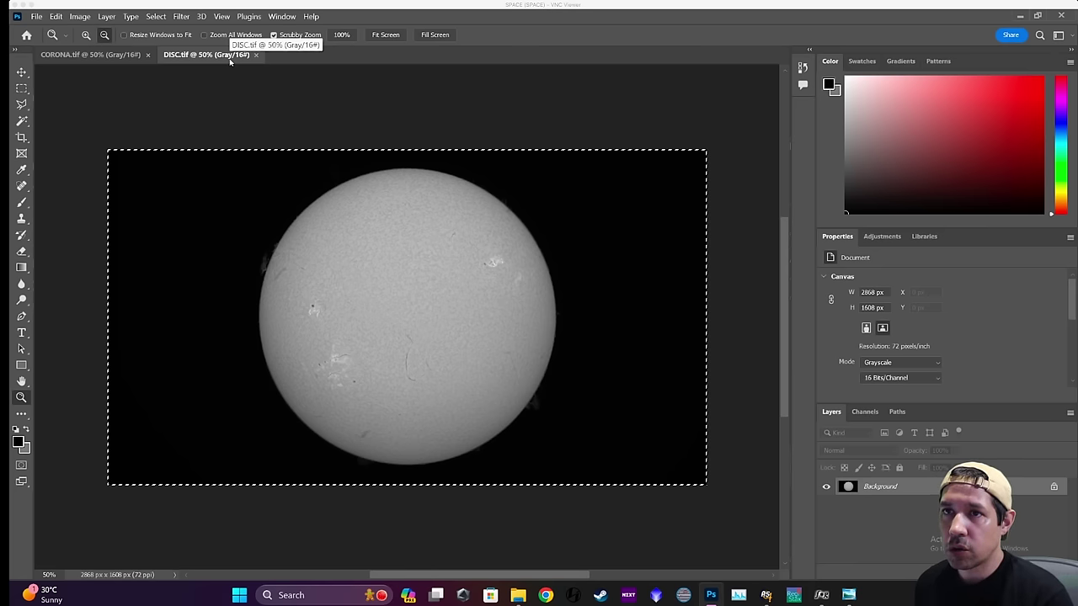
left_click(114, 55)
key("ctrl+v")
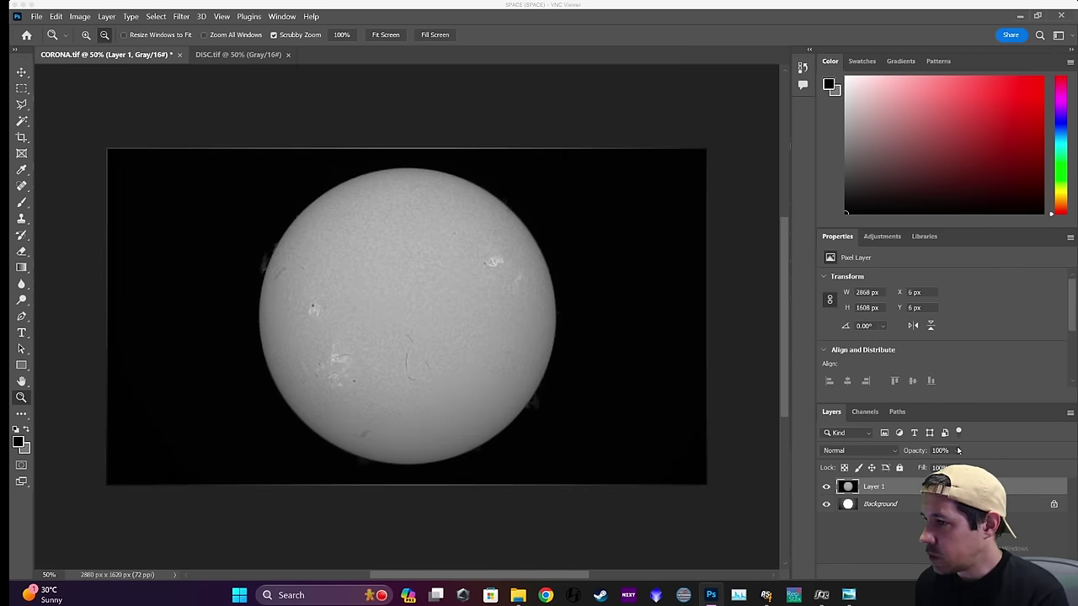
Invert the pasted disc layer and set its blend mode to Multiply at 100% opacity.
left_click_drag(939, 450, 1024, 465)
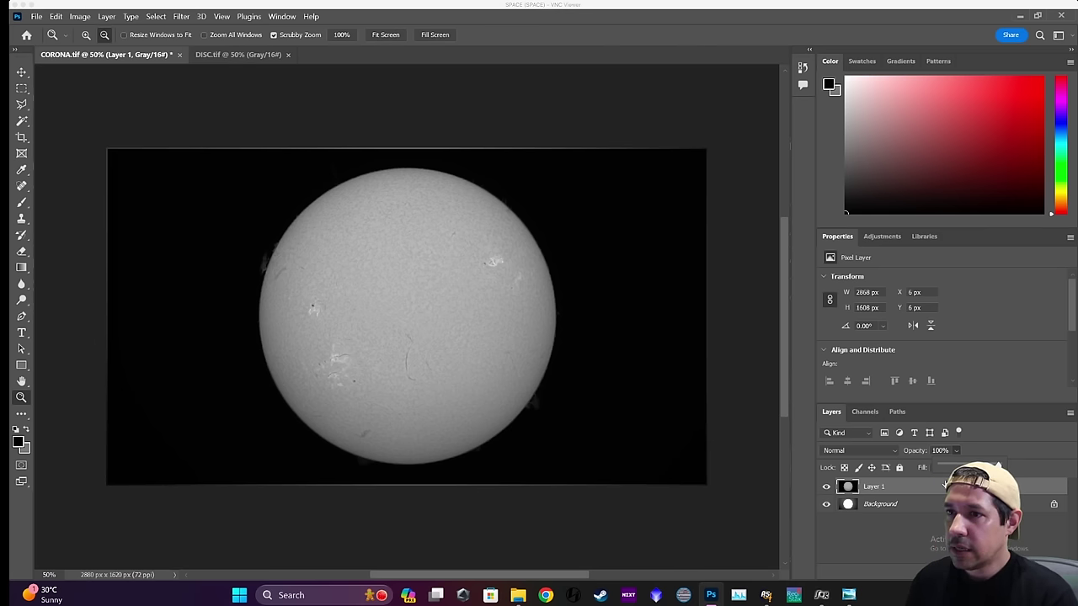
key("ctrl+i")
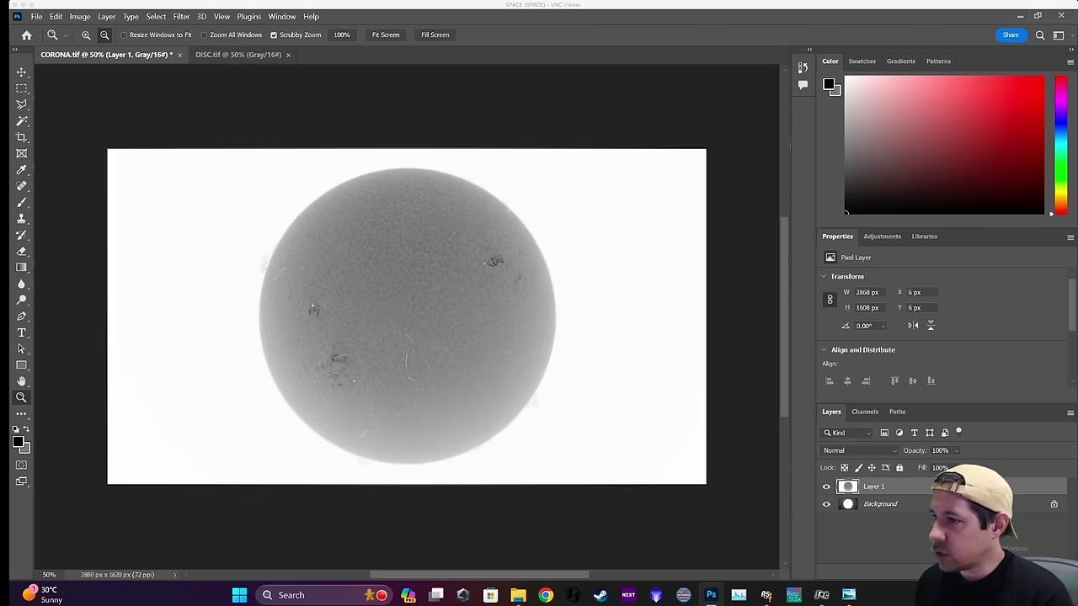
left_click(876, 455)
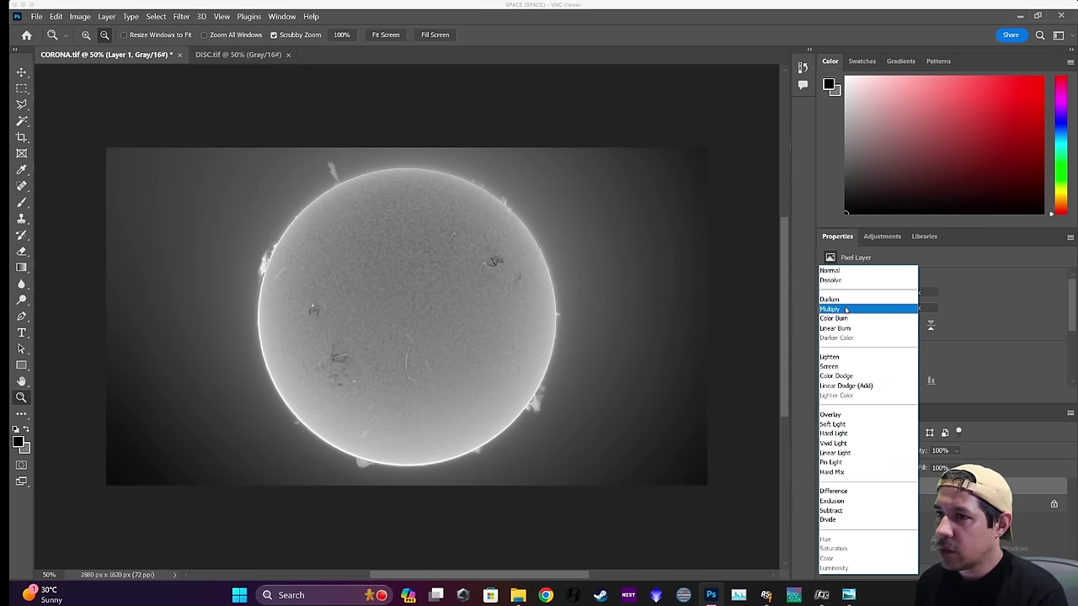
left_click(847, 308)
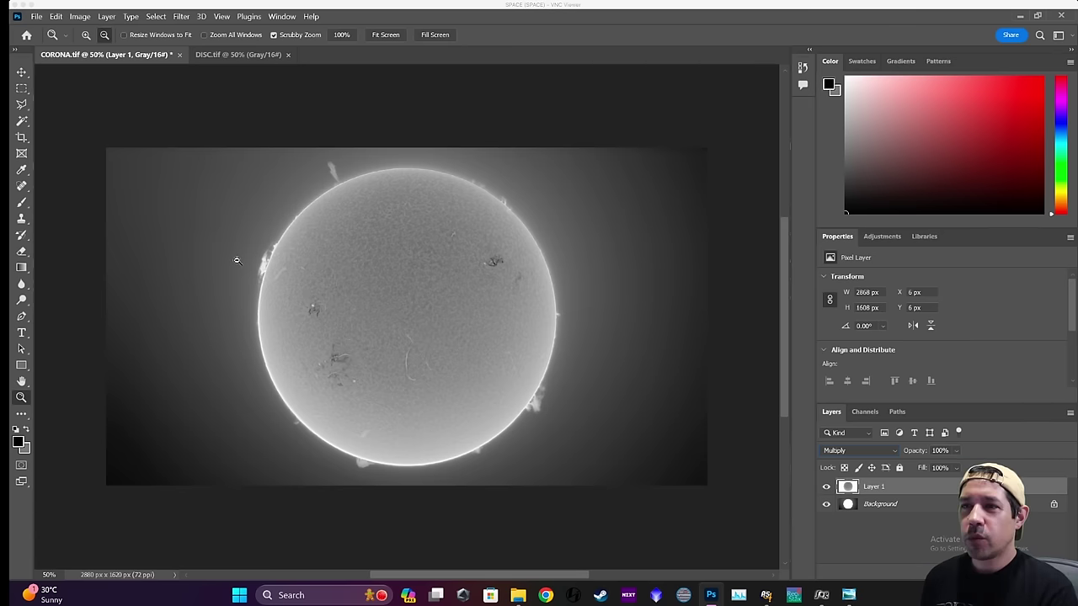
Convert the CORONA document from grayscale to RGB Color without flattening its layers.
left_click(79, 18)
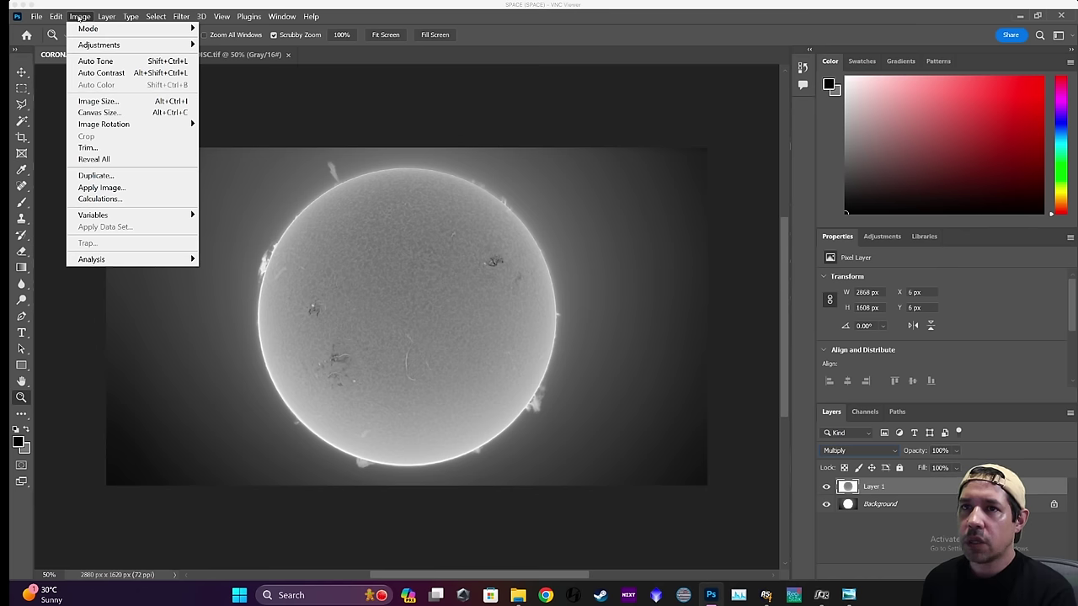
mouse_move(106, 16)
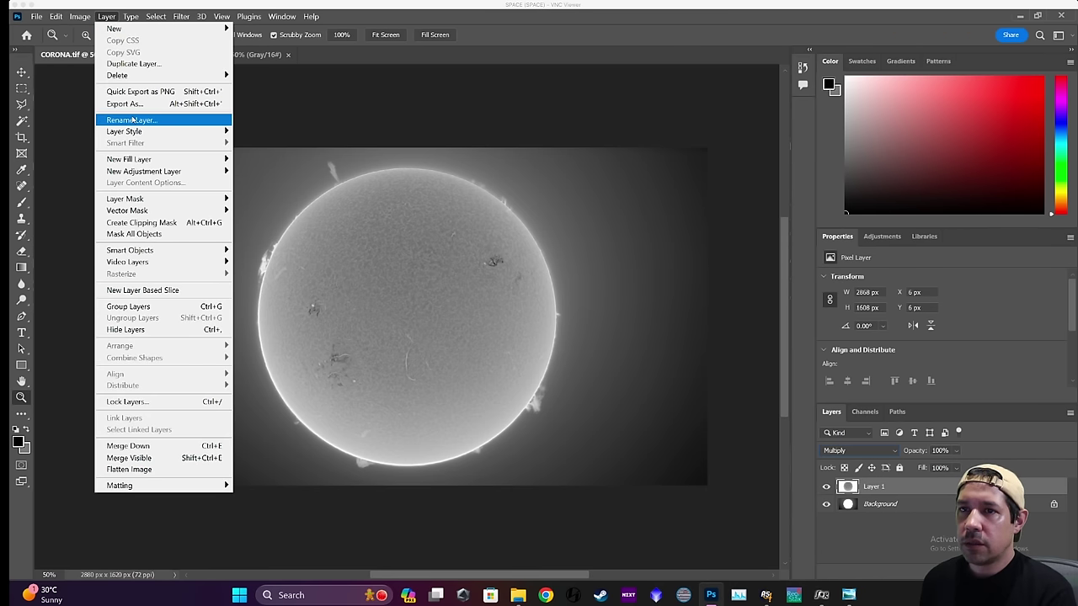
mouse_move(145, 175)
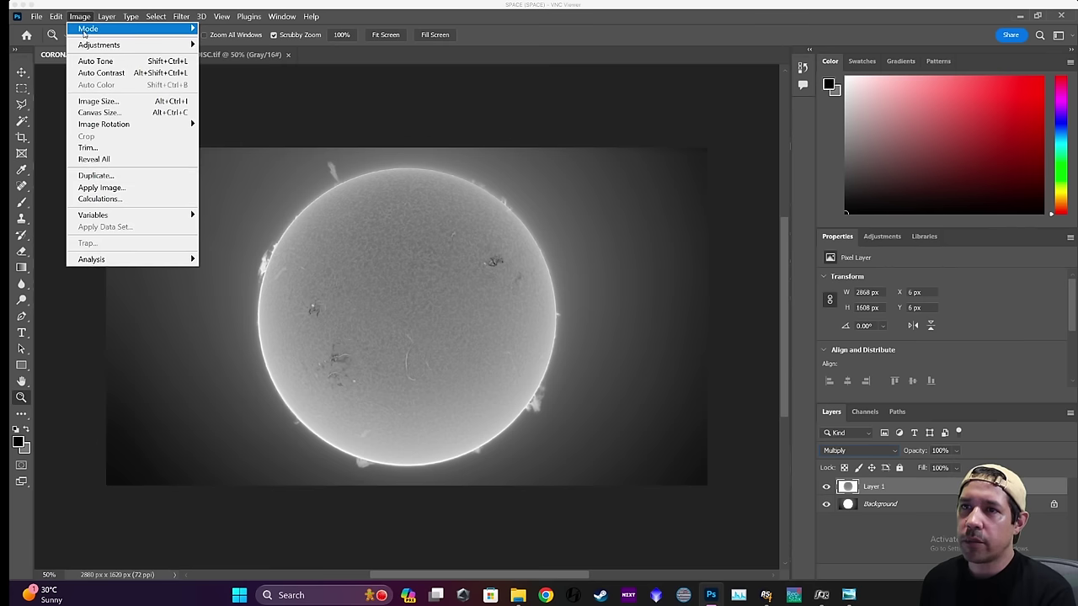
left_click(217, 75)
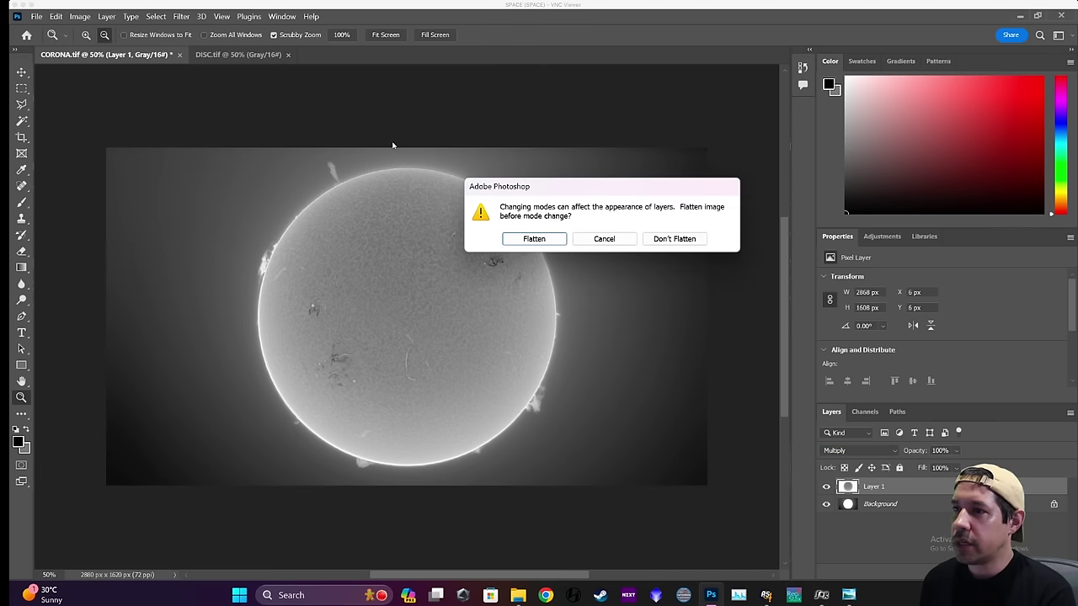
left_click(674, 239)
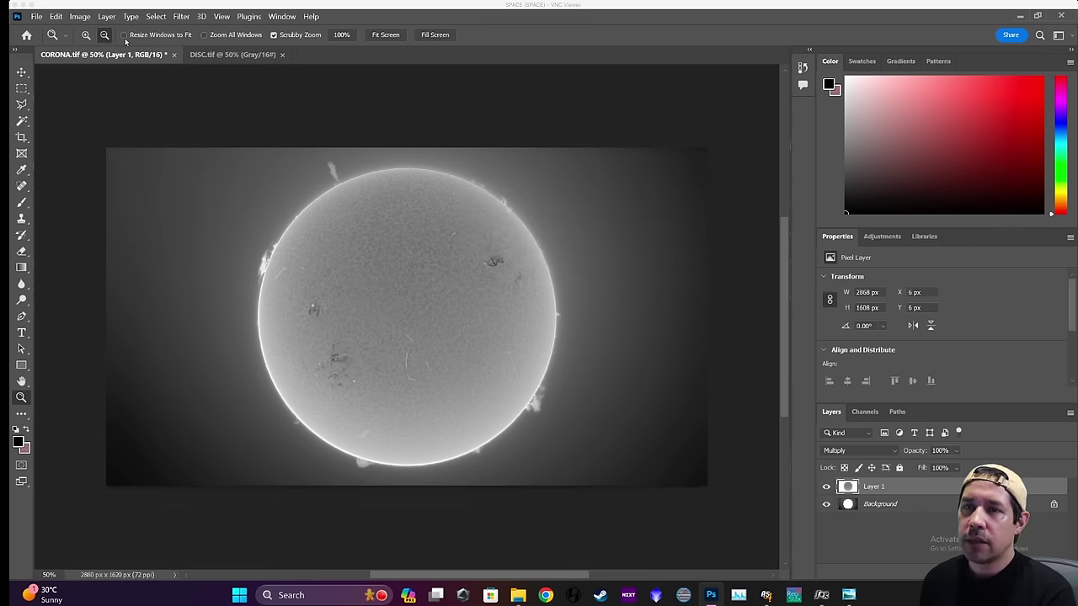
Add a Hue/Saturation adjustment layer with the default name, Normal mode and 100% opacity above the disc layer.
left_click(80, 17)
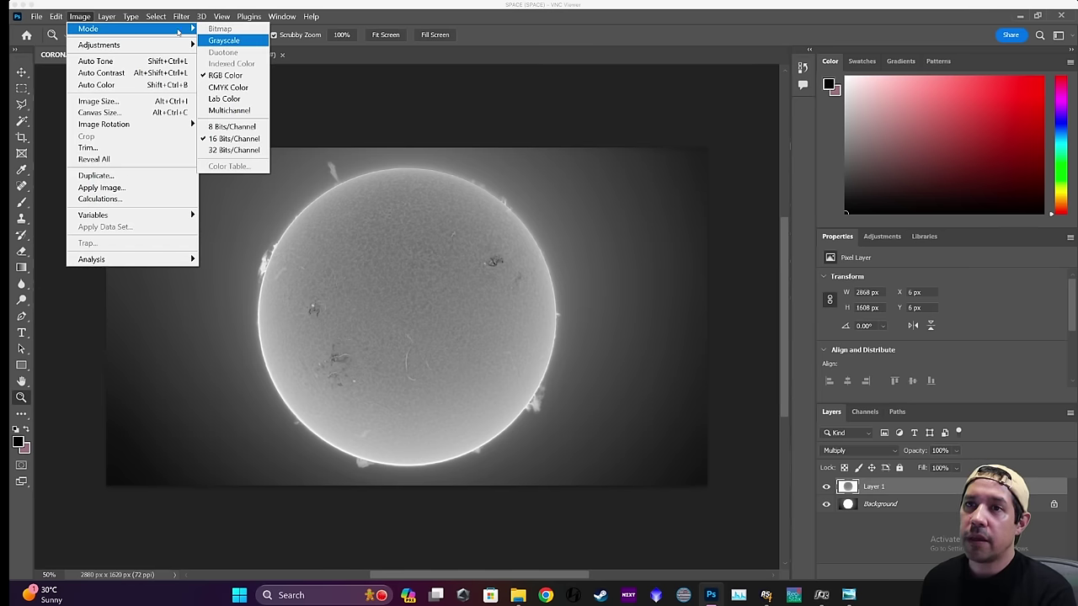
mouse_move(106, 16)
mouse_move(177, 172)
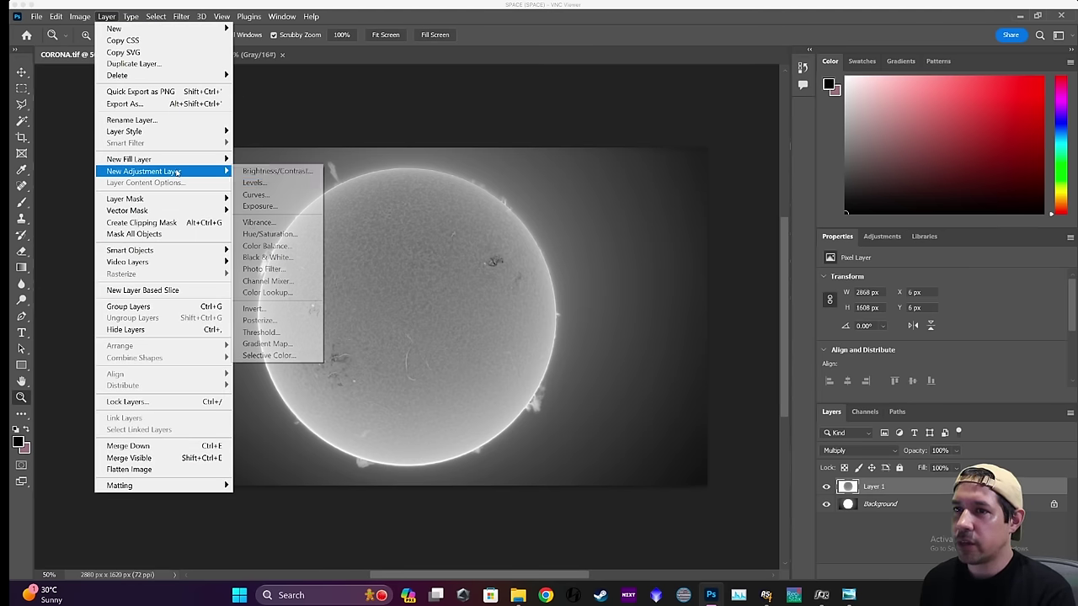
left_click(296, 240)
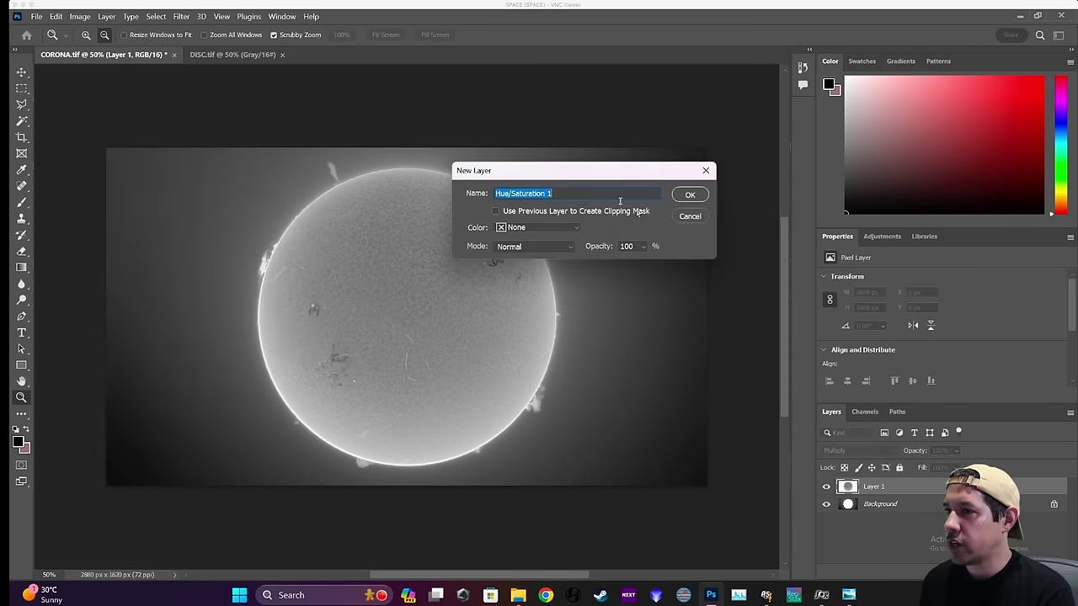
left_click(696, 200)
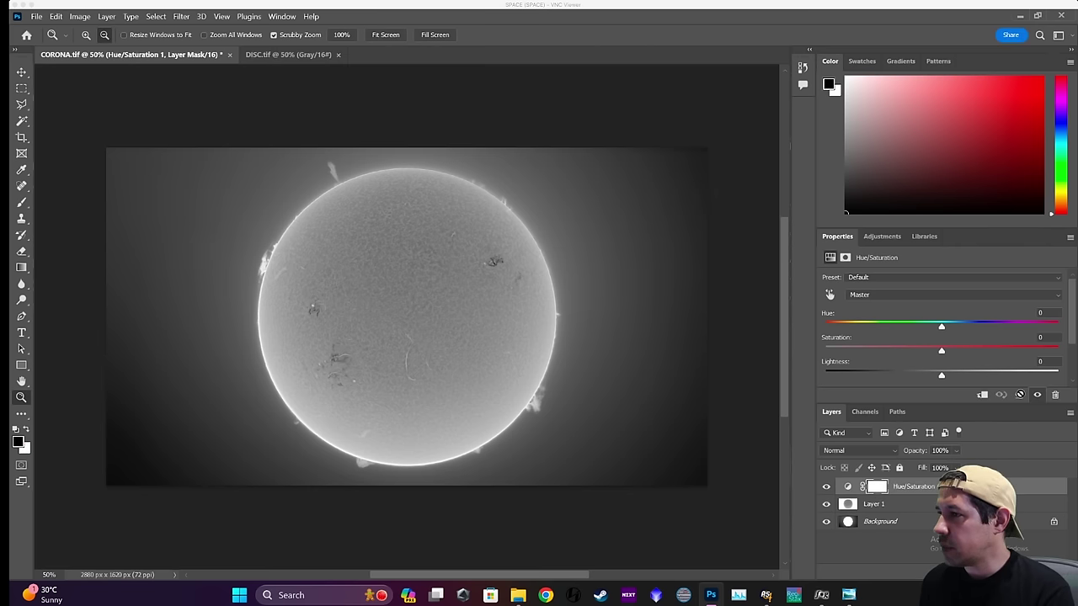
Turn on Colorize for the Hue/Saturation adjustment and shift the hue to a reddish orange tint.
left_click_drag(1074, 325, 1075, 348)
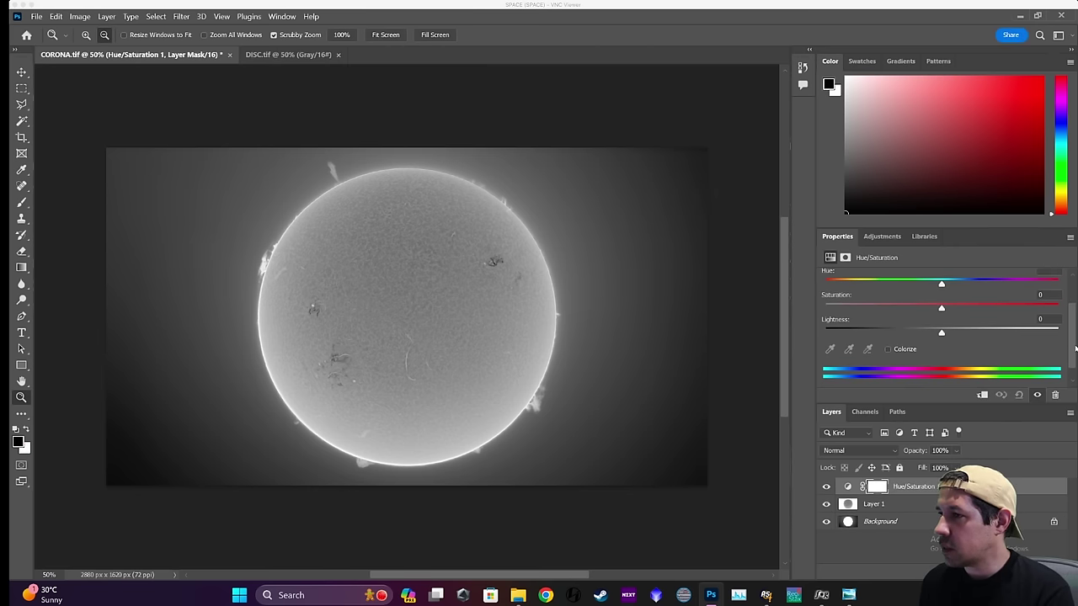
left_click(887, 349)
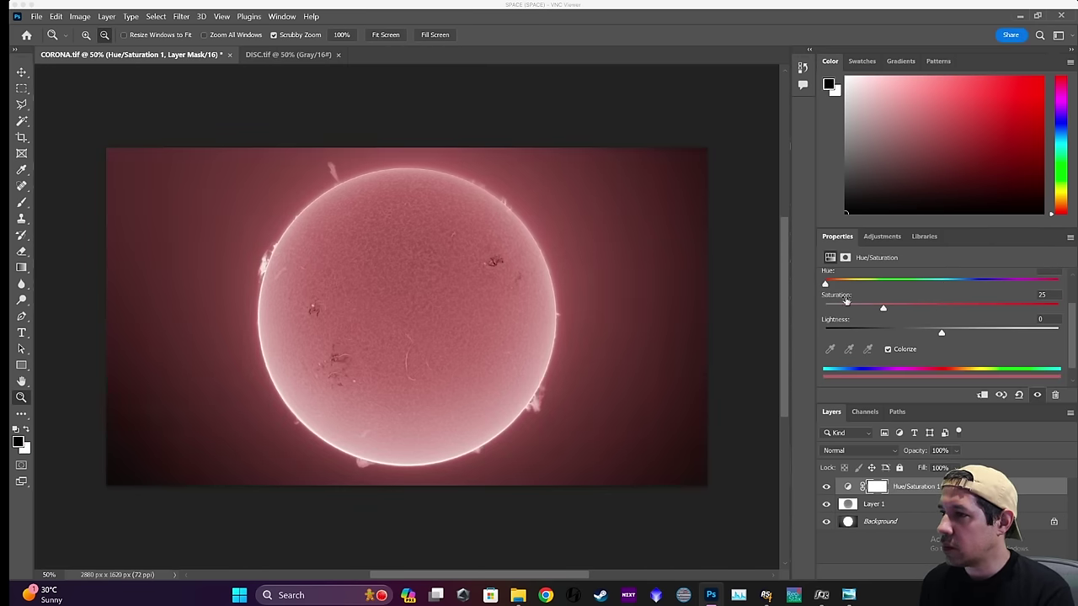
left_click_drag(836, 285, 851, 283)
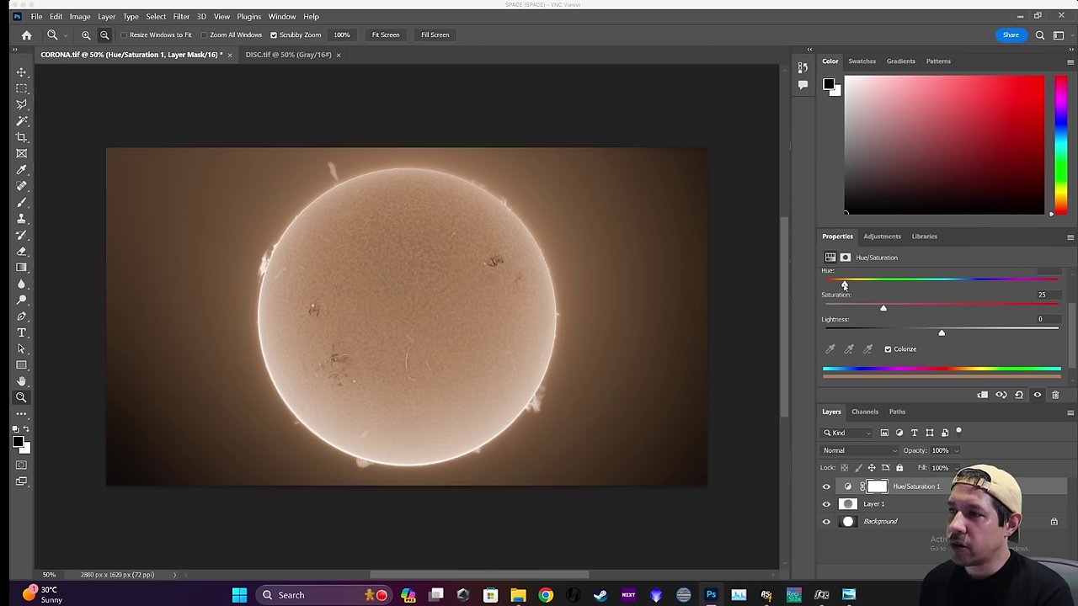
mouse_move(842, 286)
left_mouse_down()
mouse_move(859, 288)
mouse_move(808, 289)
mouse_move(843, 287)
left_mouse_up()
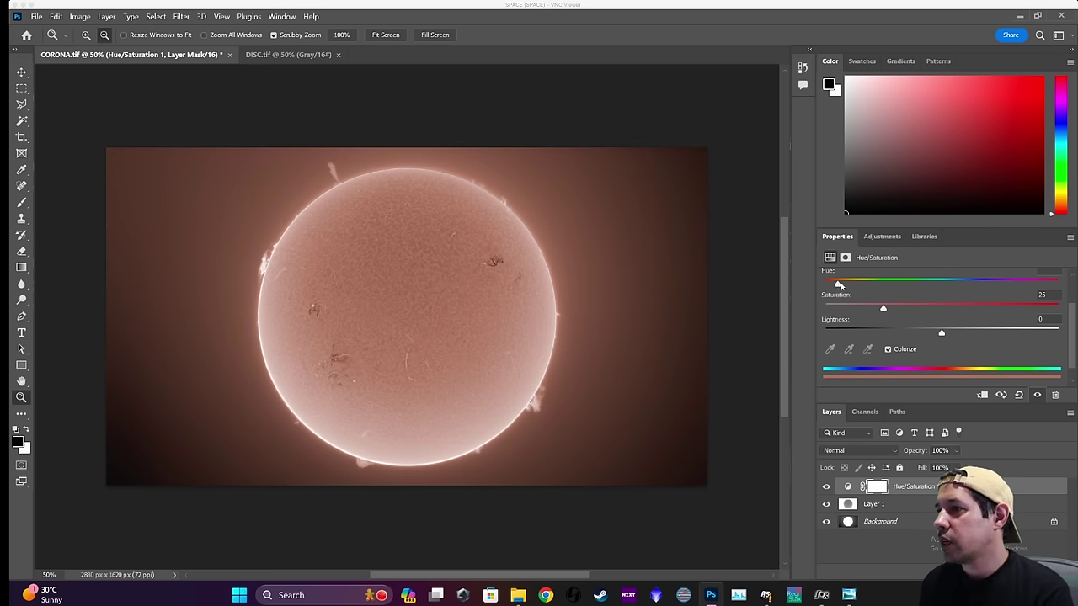
Raise the saturation of the colorizing Hue/Saturation adjustment to 45.
left_click_drag(900, 303, 921, 307)
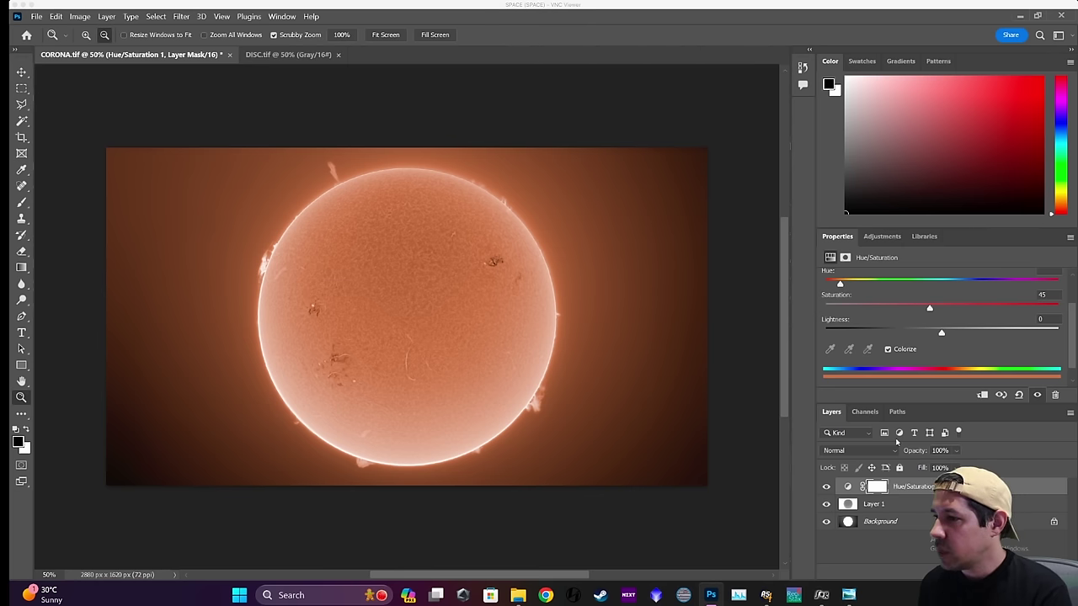
Add a Levels adjustment layer with the default name, Normal mode and 100% opacity directly above the disc layer.
left_click(899, 505)
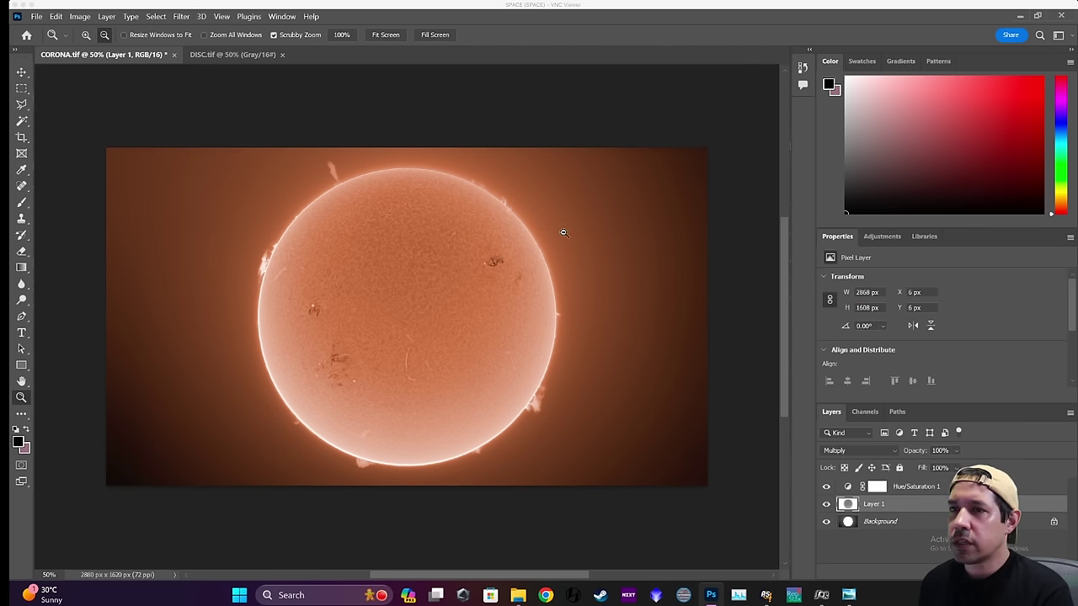
left_click(104, 17)
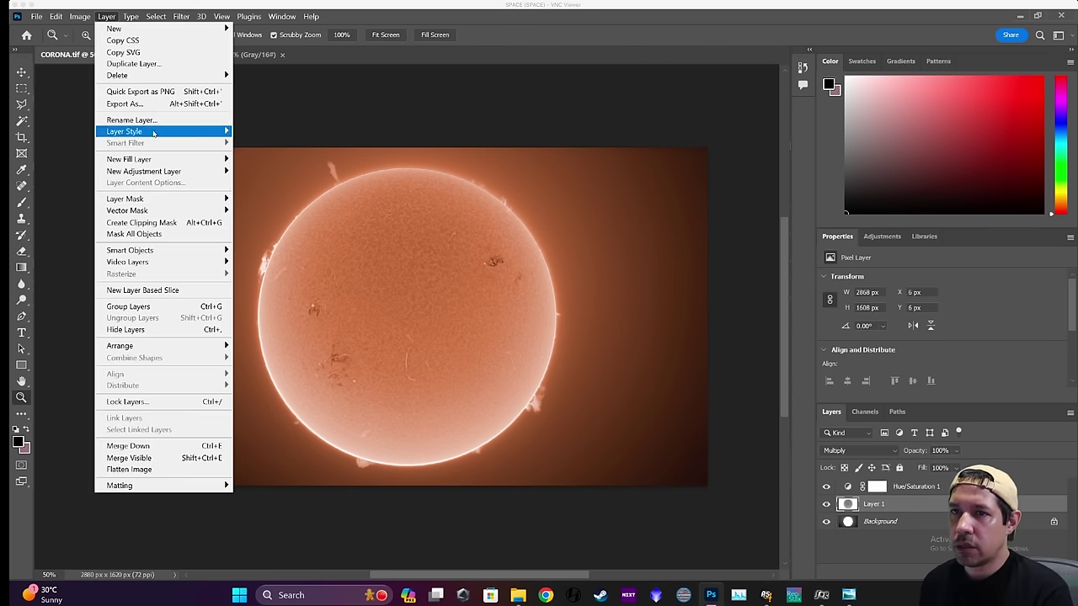
mouse_move(167, 175)
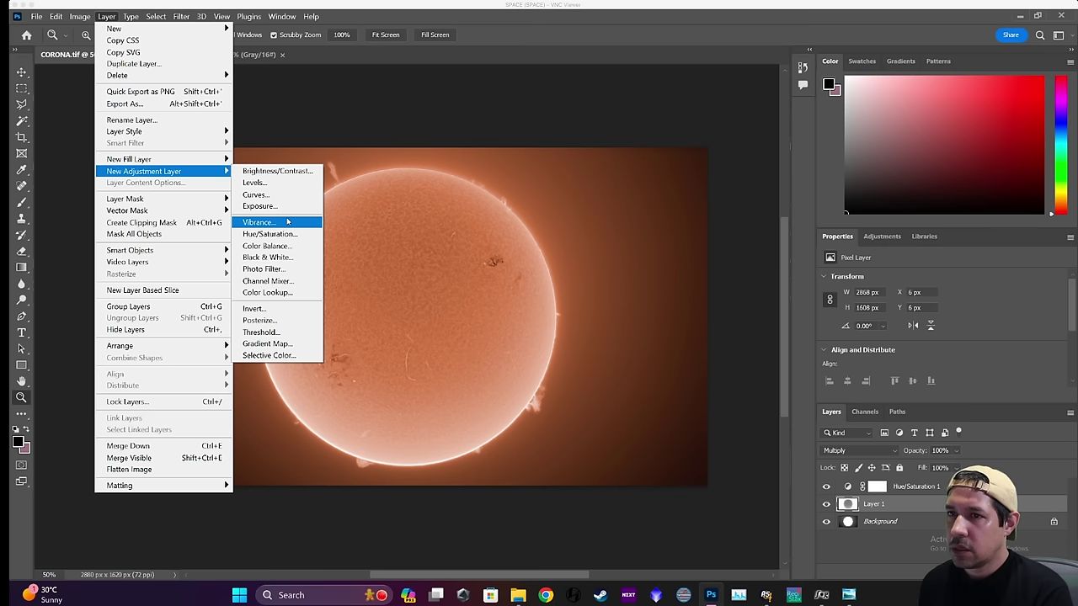
left_click(279, 184)
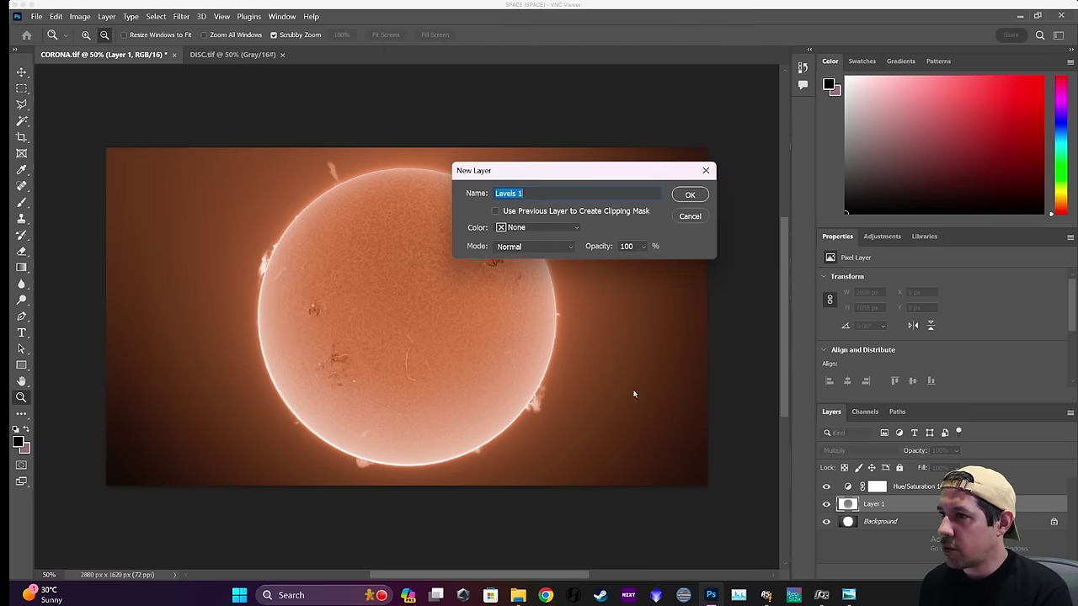
left_click(691, 195)
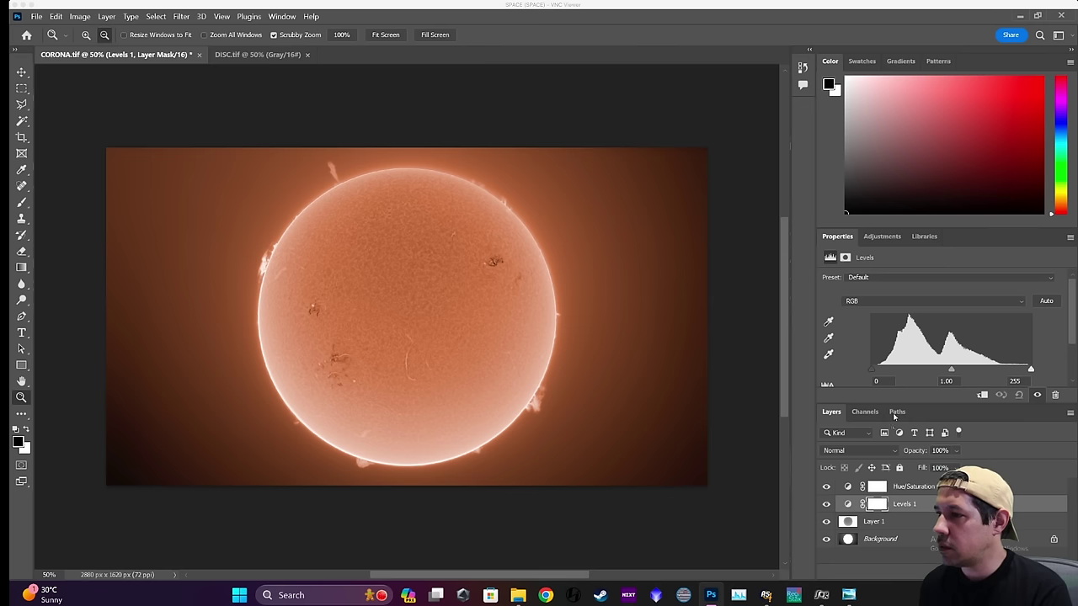
Set the Levels adjustment layer's input black point to 23, midtones to 0.97 and white point to 209.
left_click_drag(872, 369, 887, 373)
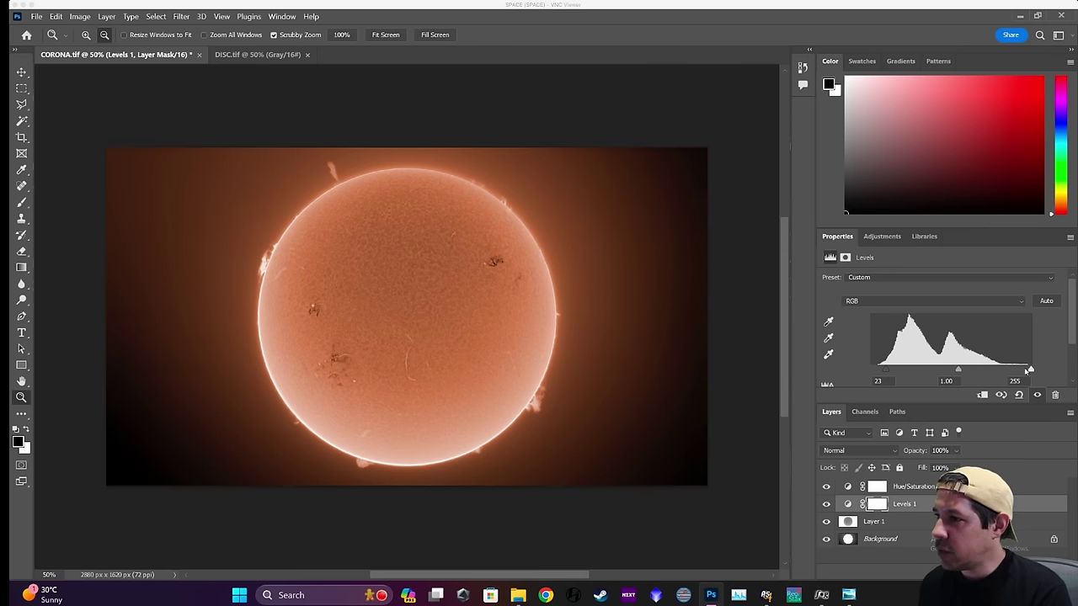
left_click_drag(1028, 370, 1002, 371)
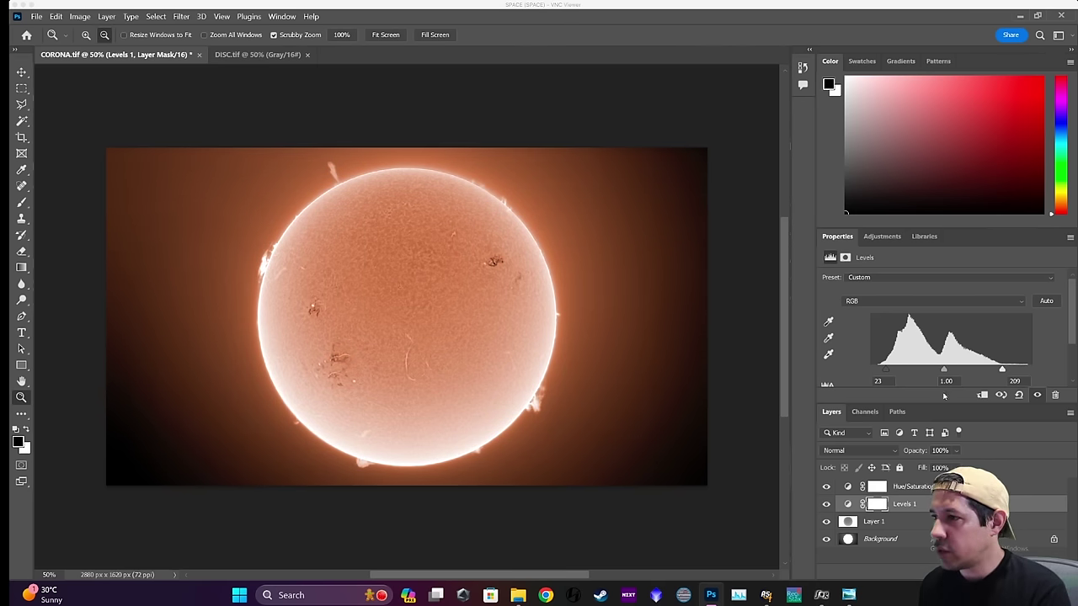
left_click_drag(943, 369, 948, 370)
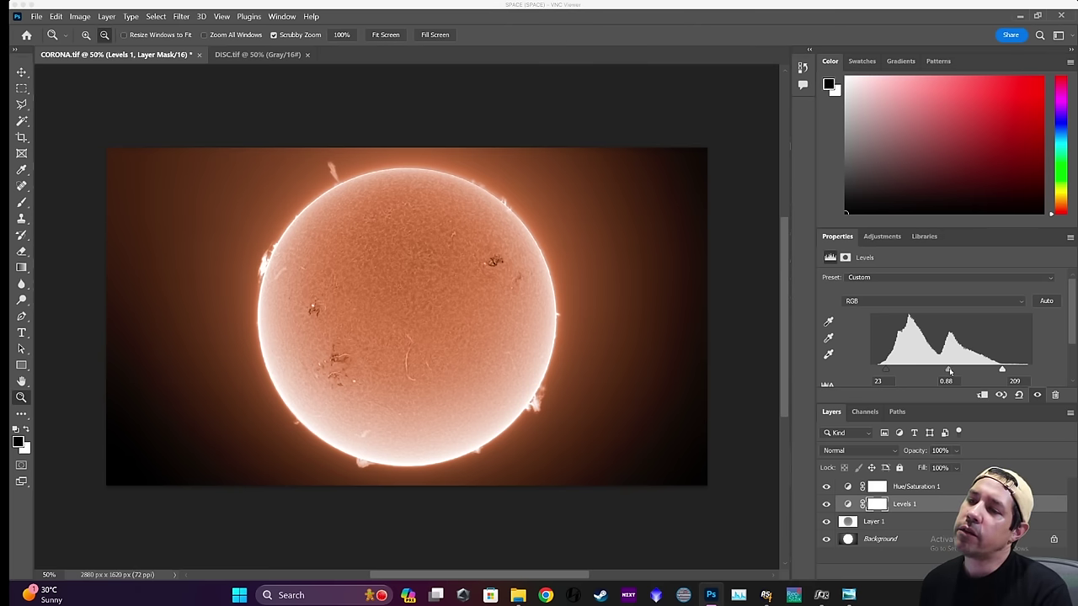
Apply Levels directly to the disc layer, Layer 1, with the input black point raised to 26.
left_click(852, 524)
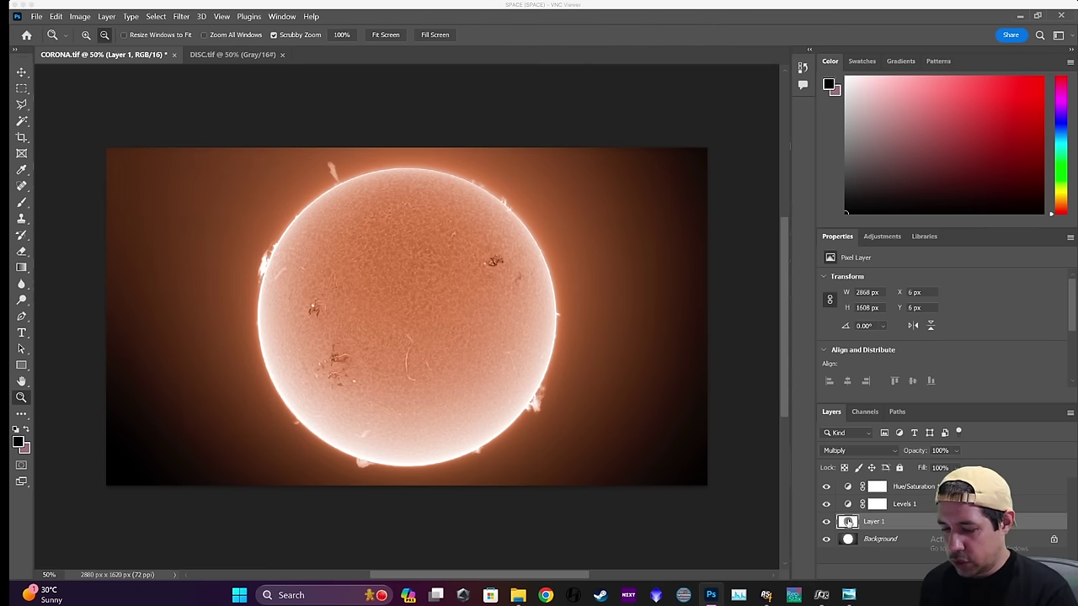
key("ctrl+l")
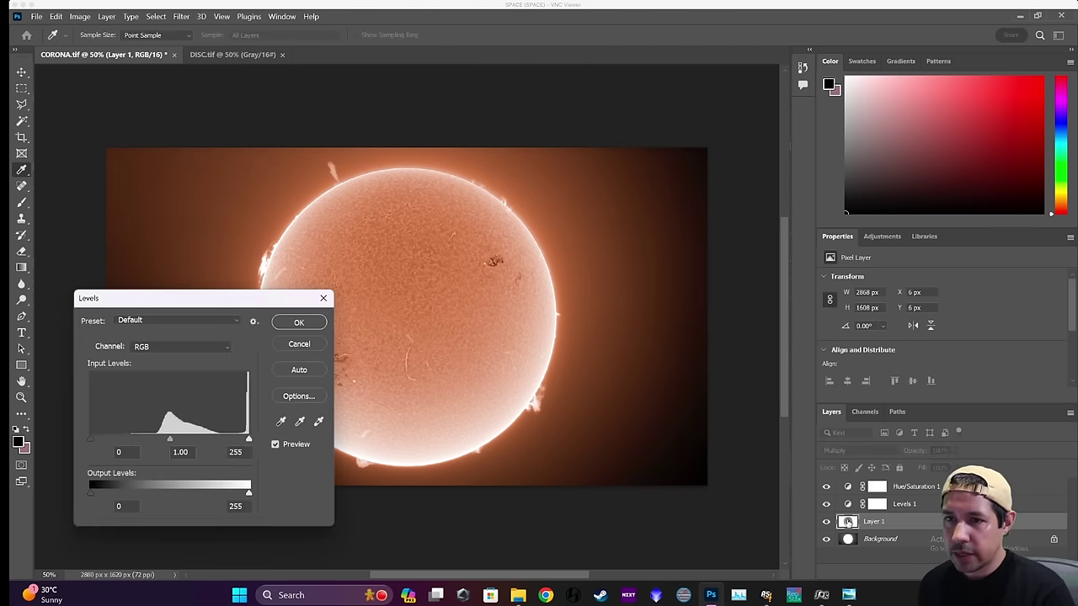
left_click_drag(263, 303, 843, 244)
left_click_drag(682, 385, 688, 386)
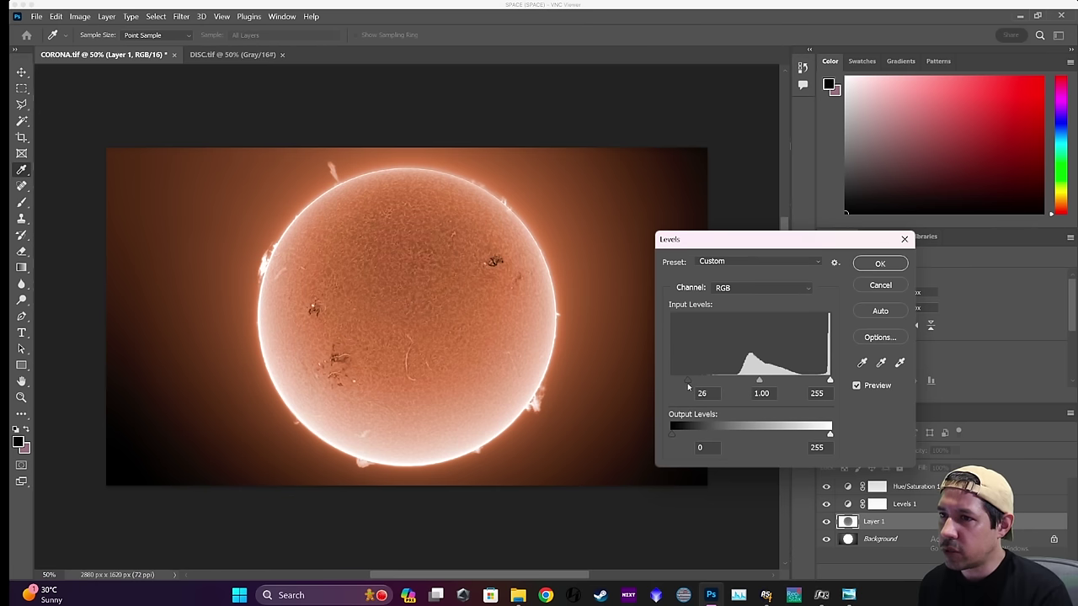
left_click(688, 386)
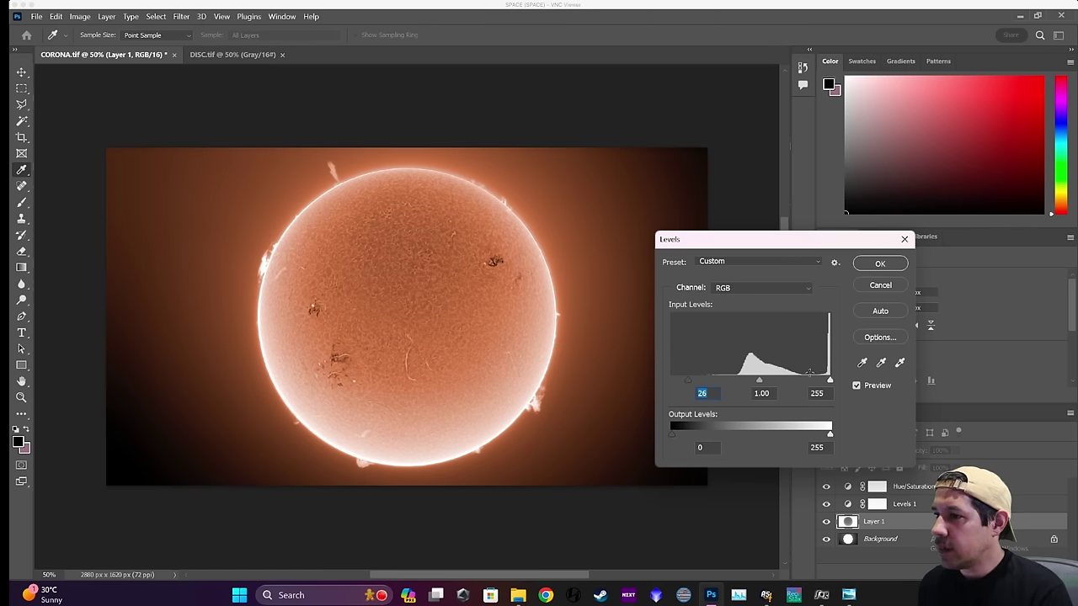
left_click(880, 263)
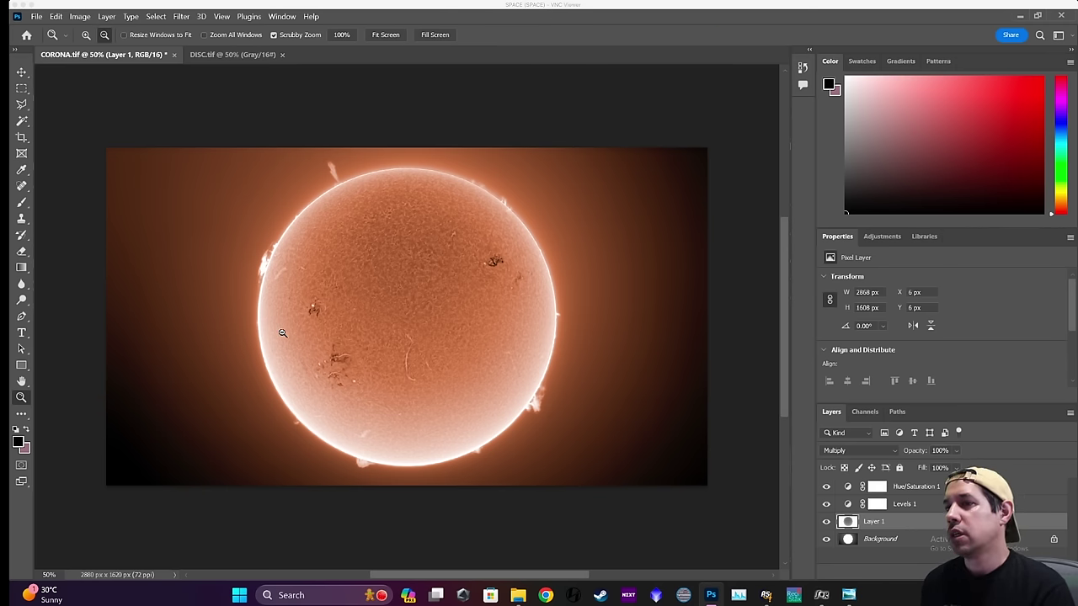
Select a nearly square area around the sun with the Rectangular Marquee and crop the image to about 1822 × 1620 px.
left_click(23, 89)
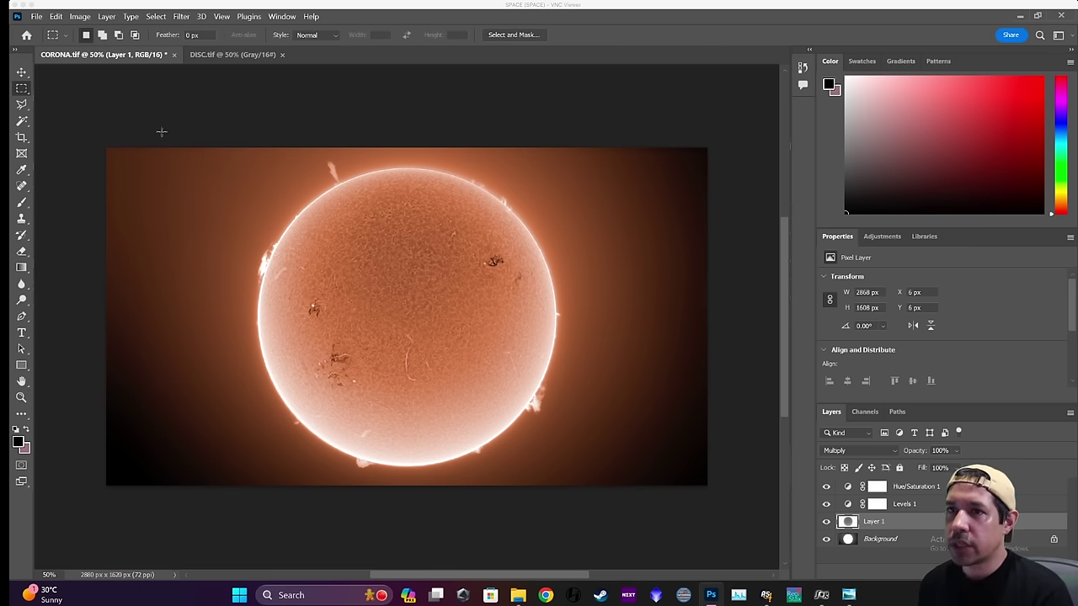
left_click_drag(227, 131, 595, 525)
left_click_drag(221, 135, 289, 202)
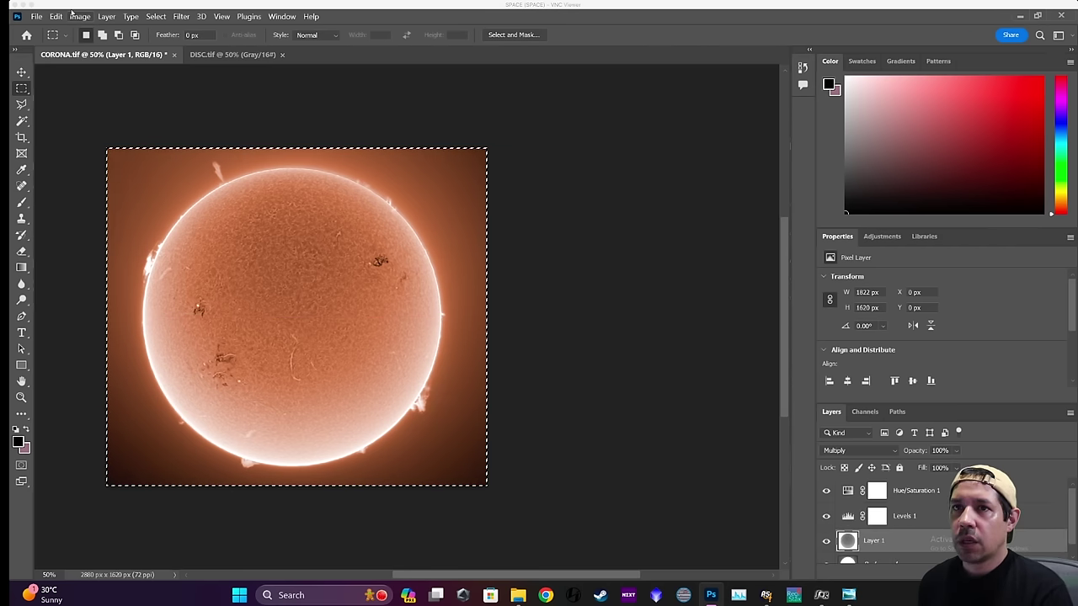
Rotate the cropped image 90° clockwise.
left_click(56, 16)
mouse_move(80, 16)
mouse_move(89, 125)
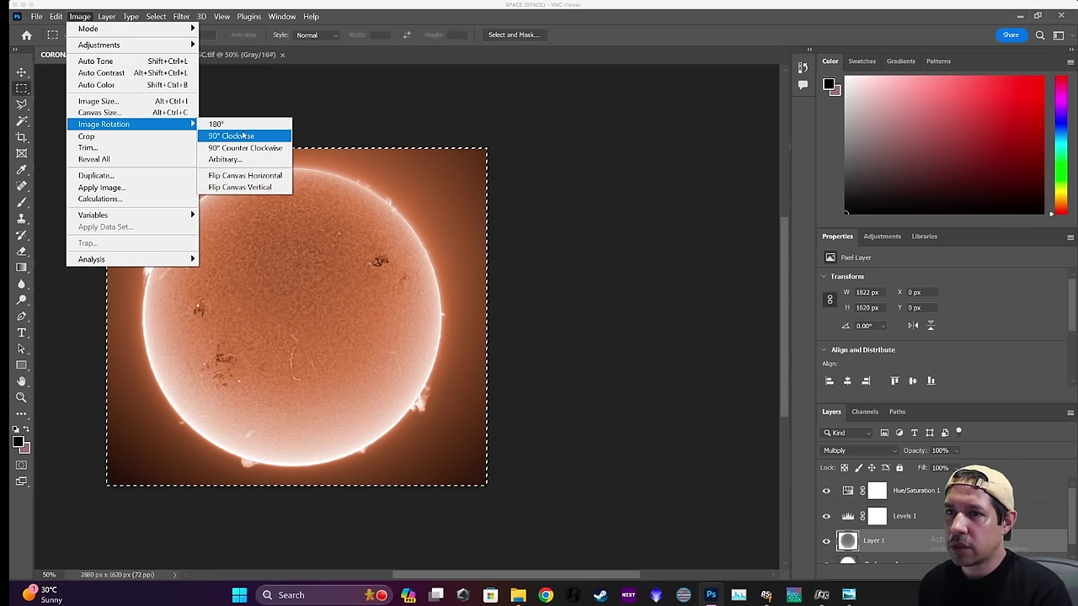
left_click(242, 135)
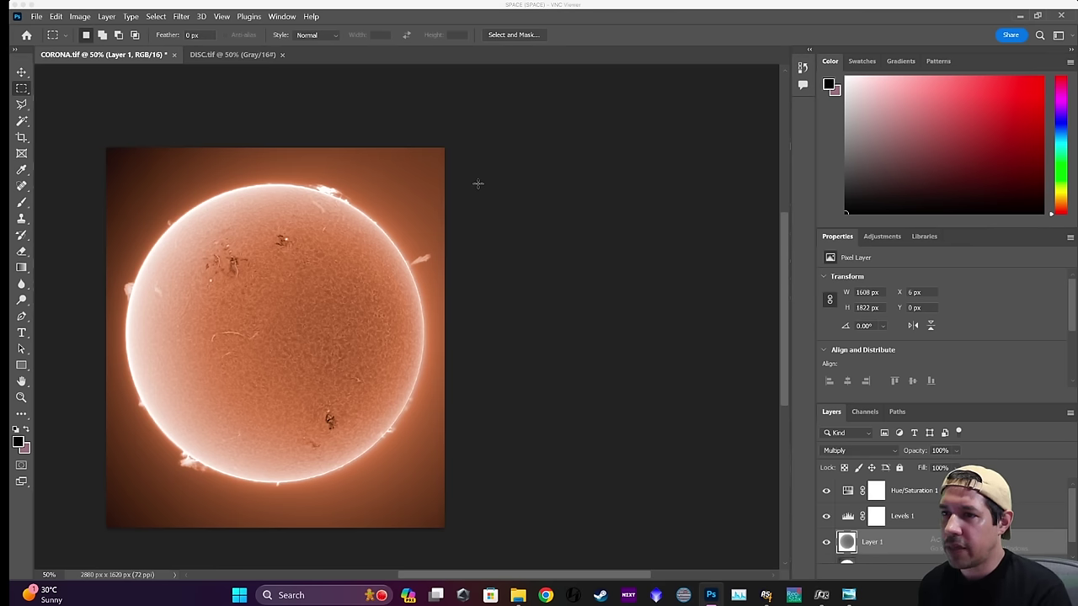
Apply Levels to the Background corona layer with the input white point lowered to 214.
left_click(847, 517)
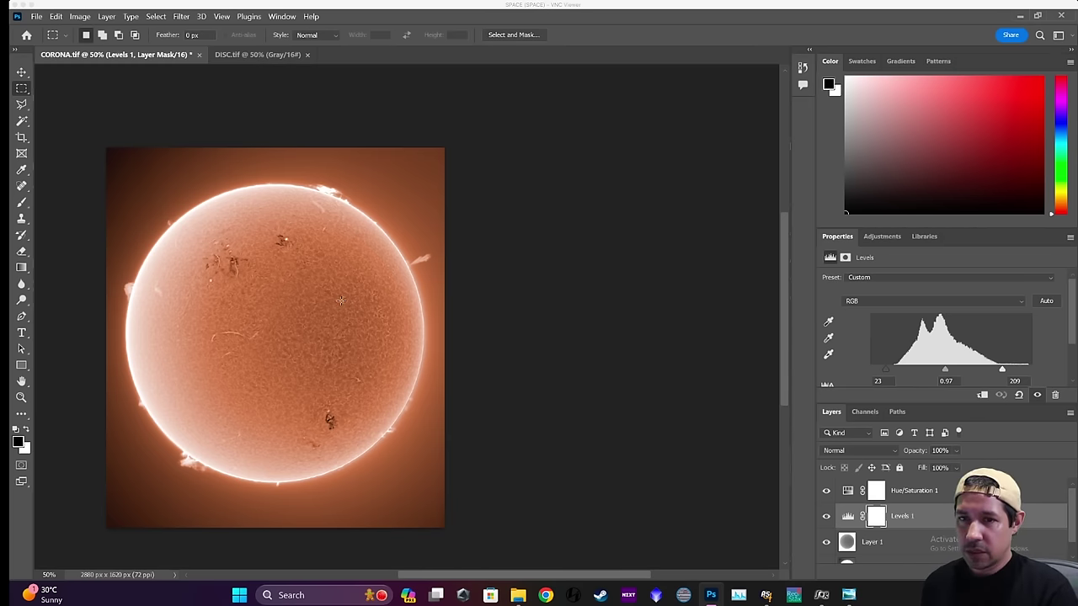
left_click(21, 397)
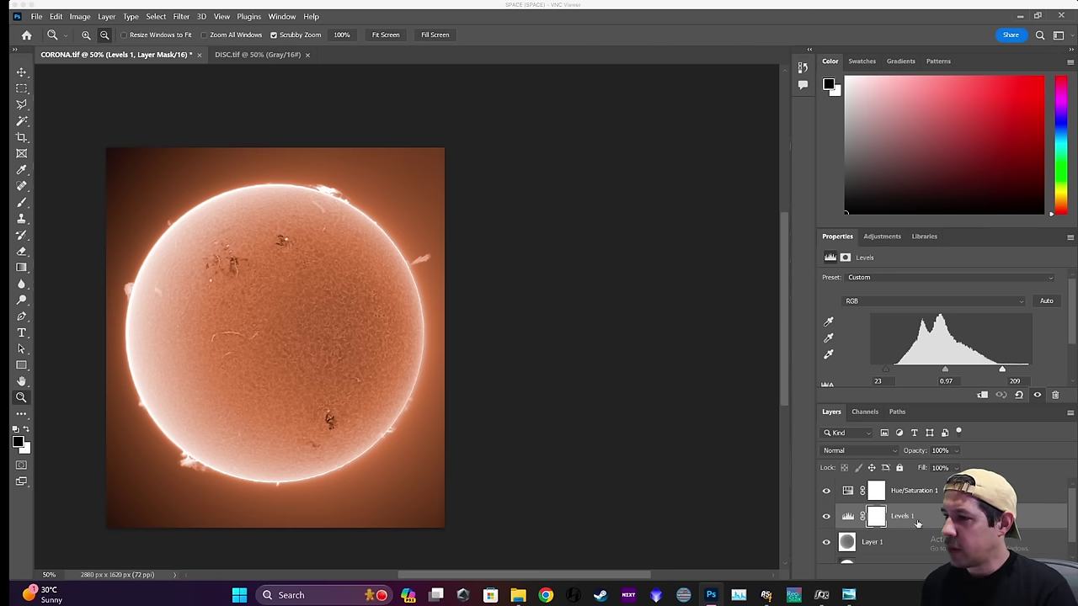
key("alt+comma")
key("ctrl+l")
left_click_drag(799, 379, 804, 379)
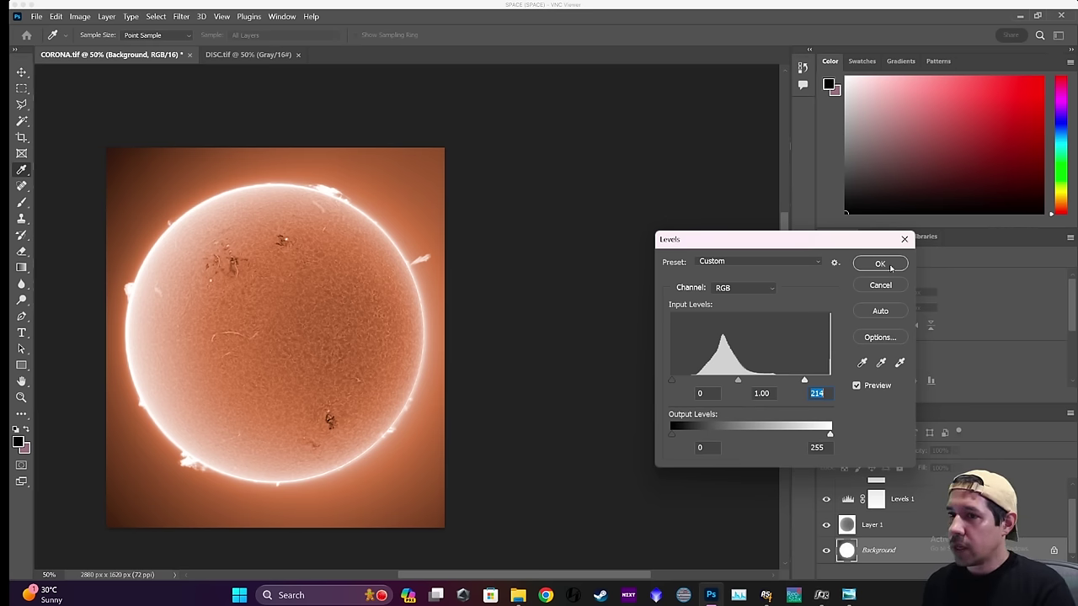
left_click(879, 264)
key("z")
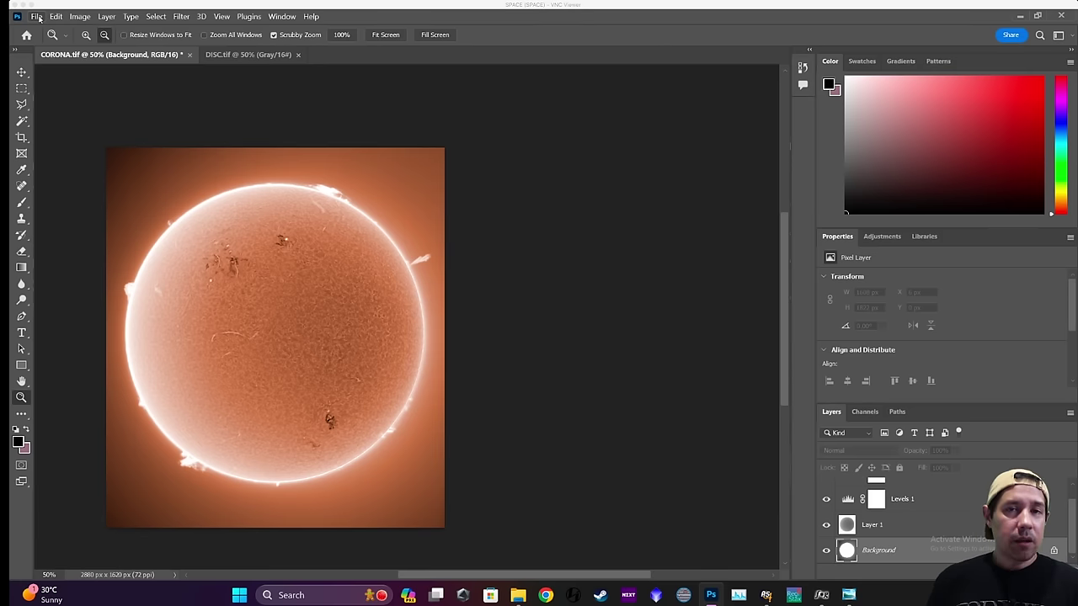